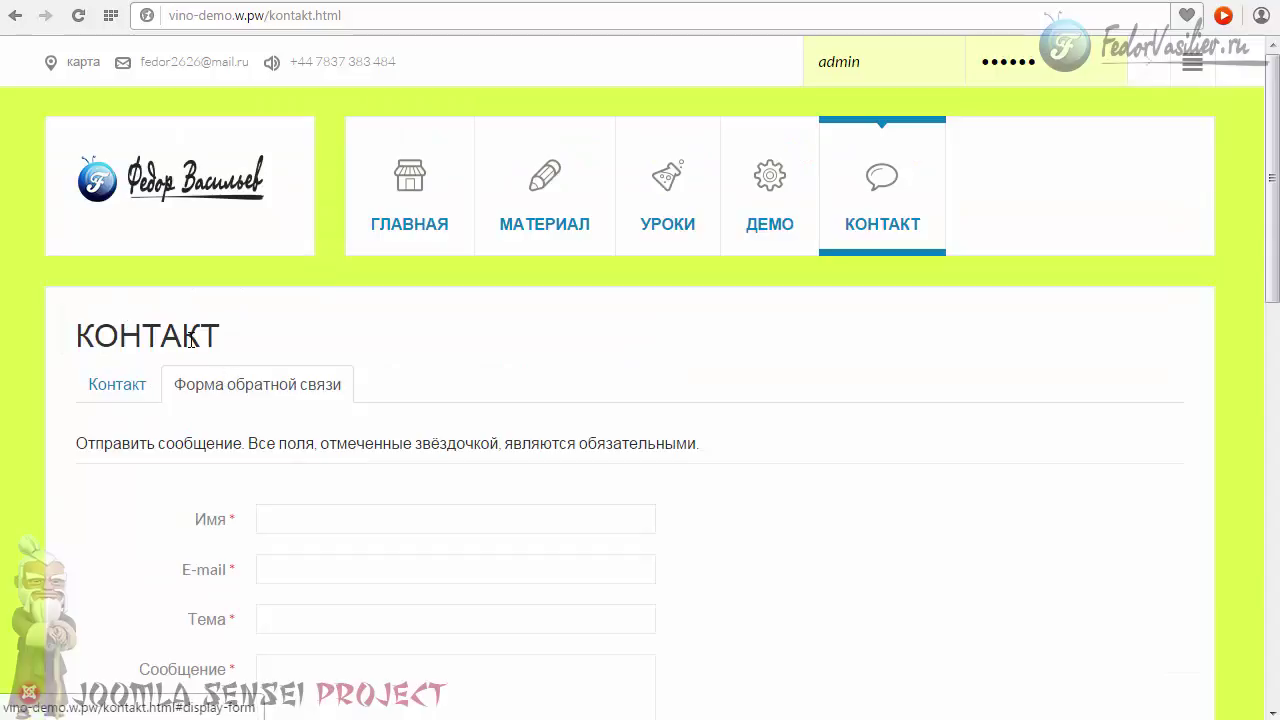
Examine the Контакт page's contact details and its feedback form fields down to the captcha row and its label
drag(704, 441, 84, 443)
click(106, 437)
scroll(106, 437, down, 1)
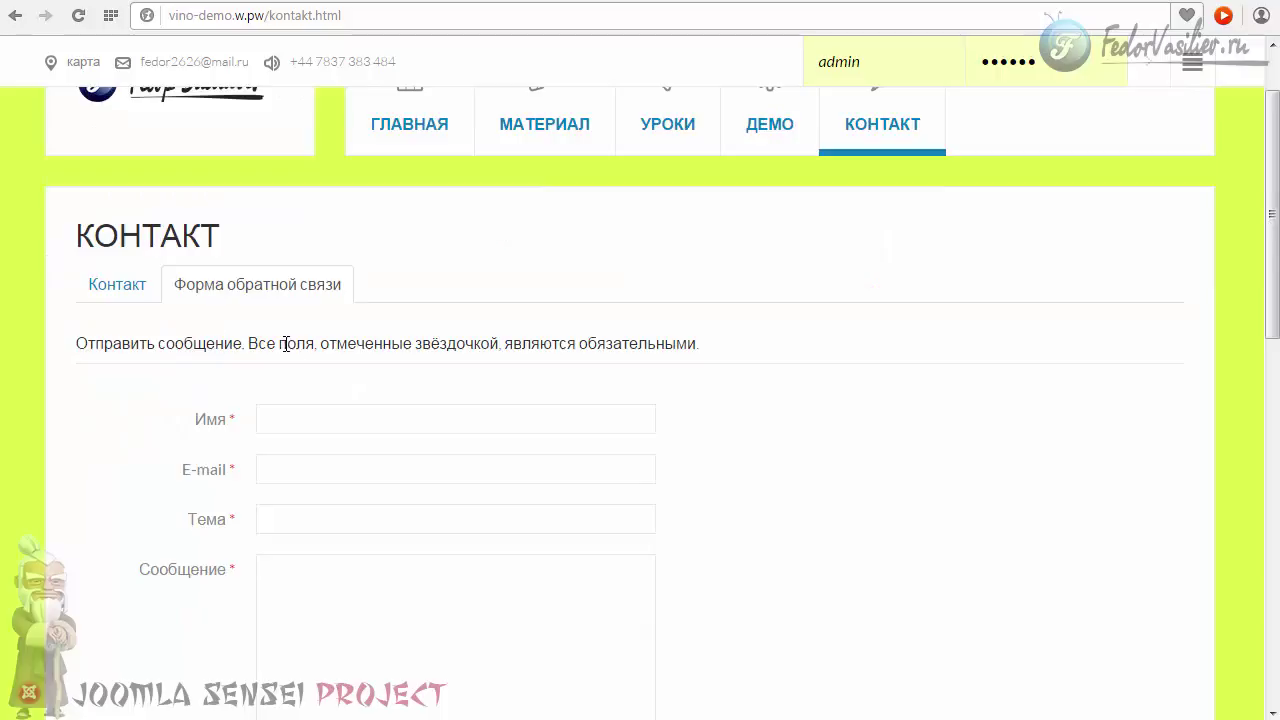
scroll(285, 343, down, 3)
scroll(323, 403, up, 2)
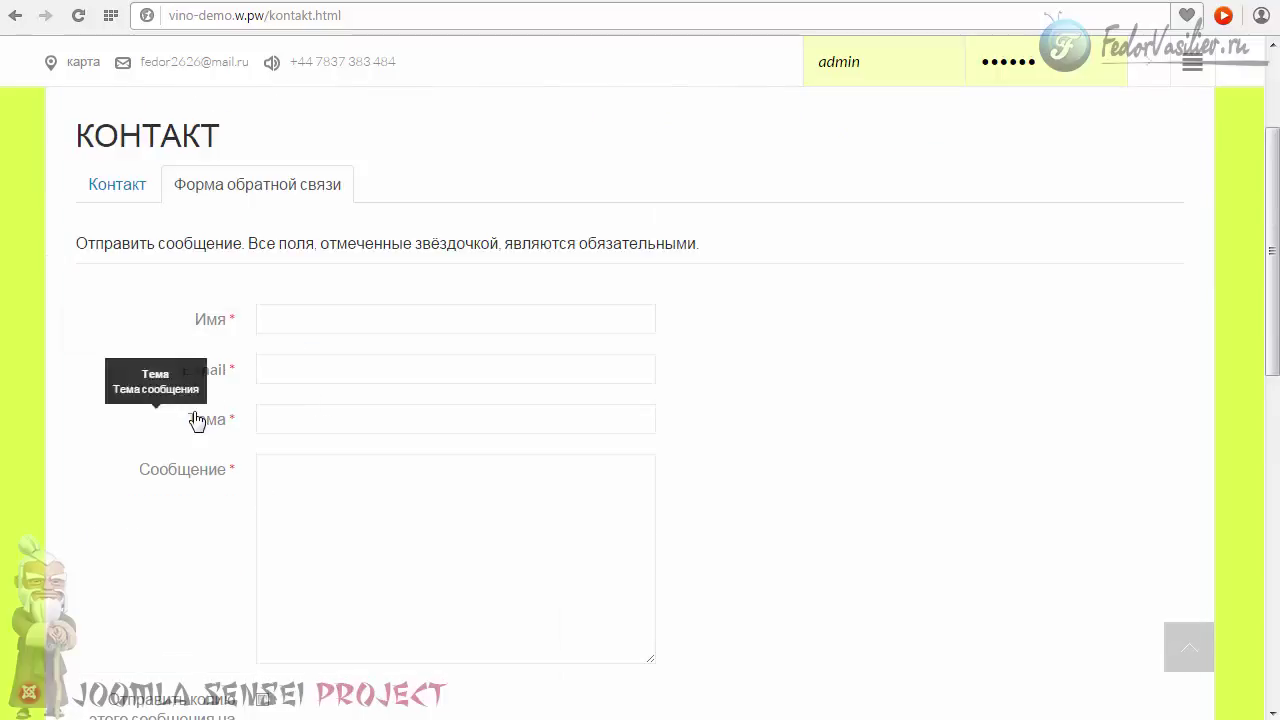
scroll(197, 420, up, 1)
click(116, 281)
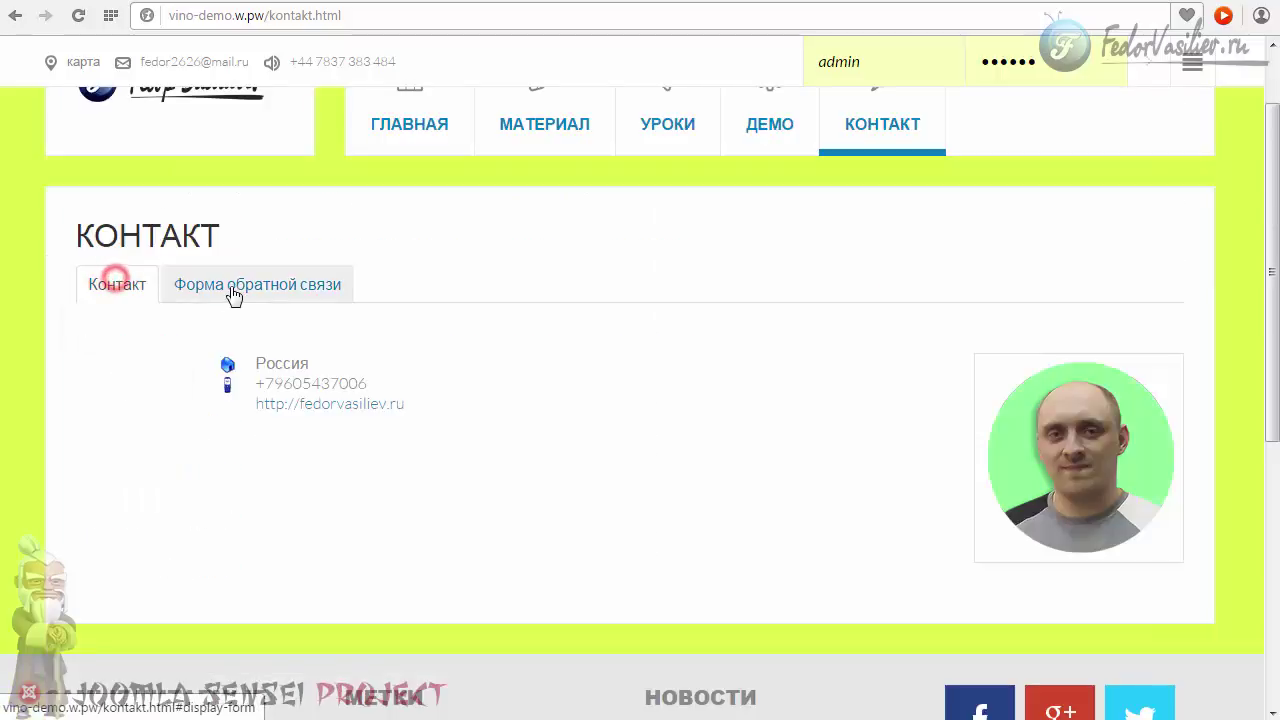
click(233, 290)
scroll(270, 300, down, 4)
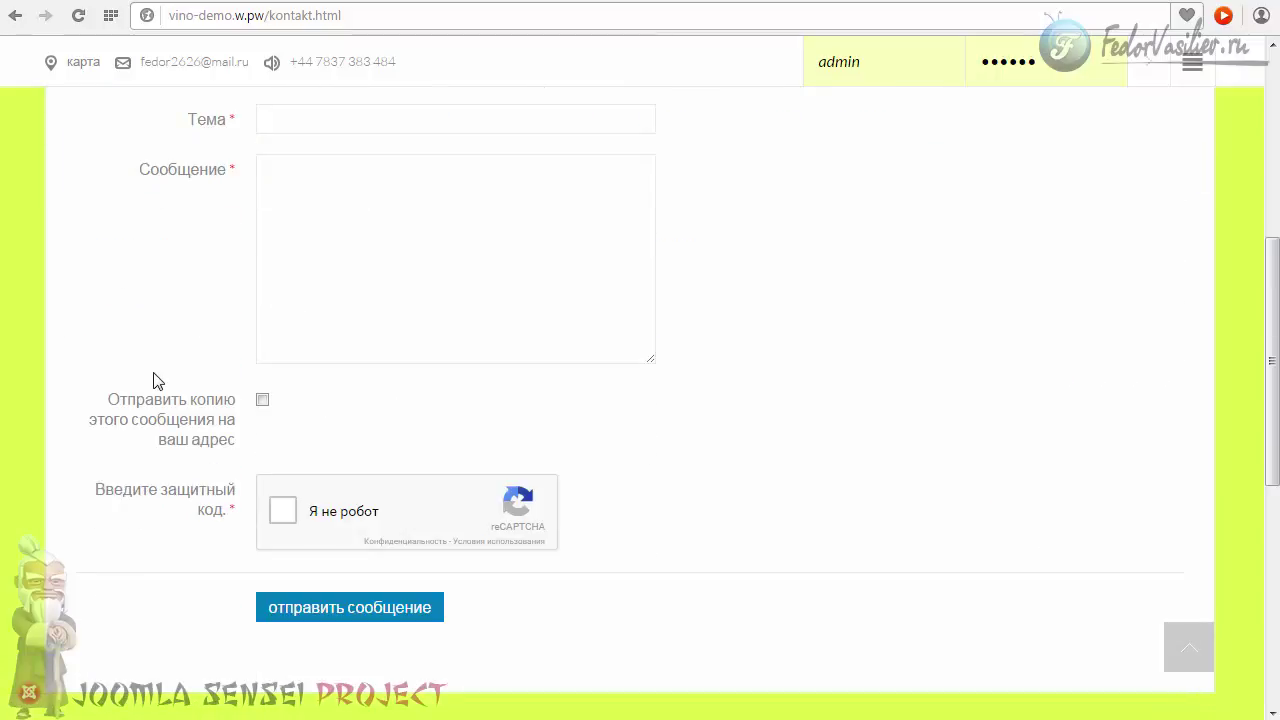
scroll(777, 505, down, 1)
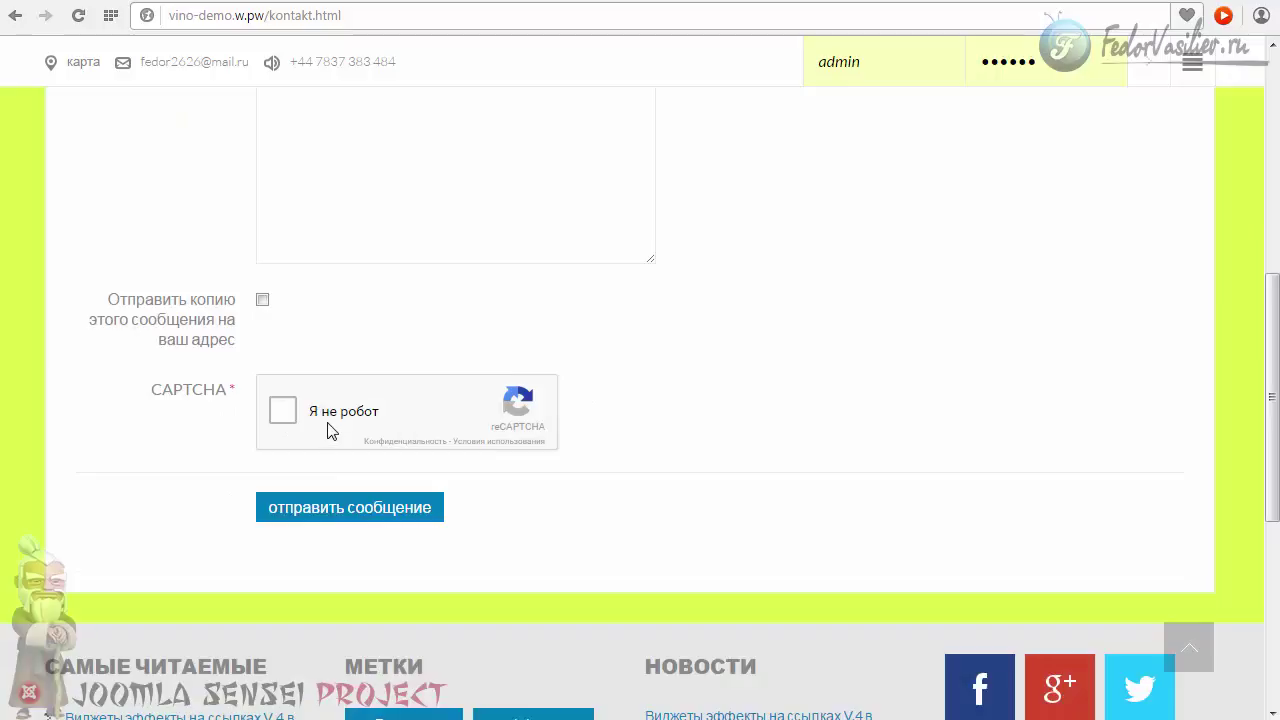
mouse_move(154, 402)
mouse_move(216, 405)
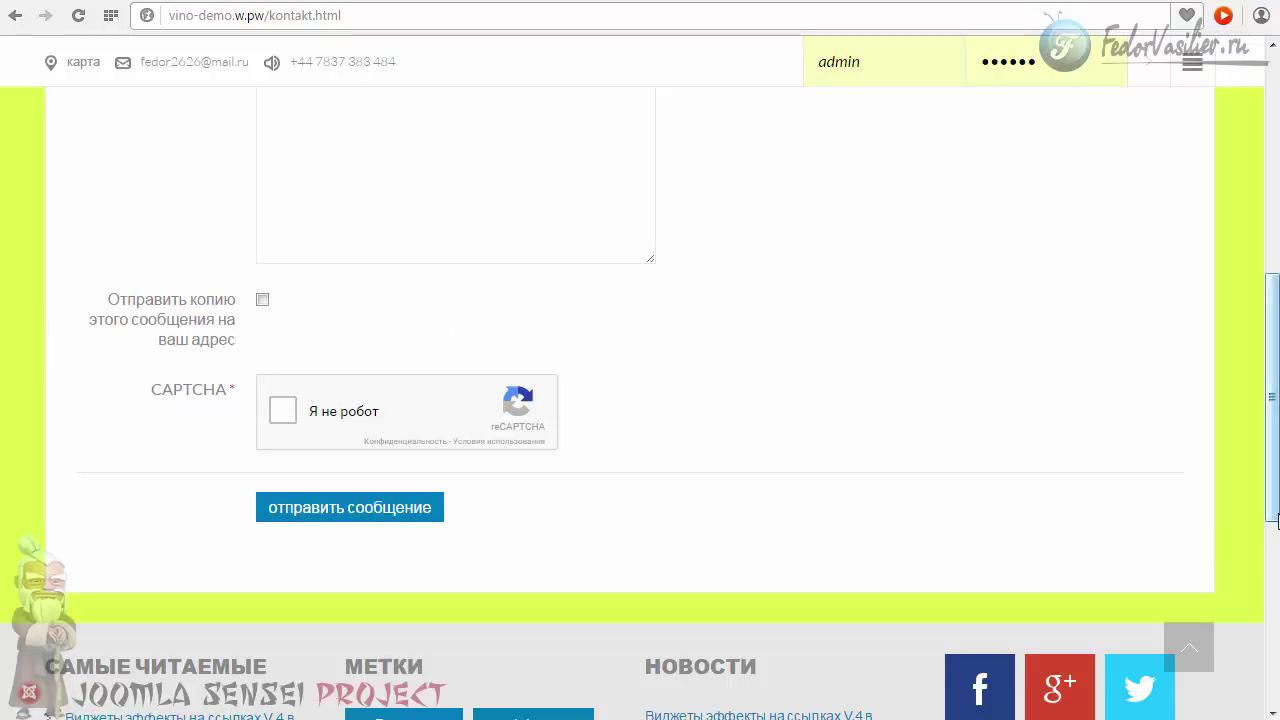
drag(1273, 515, 1237, 357)
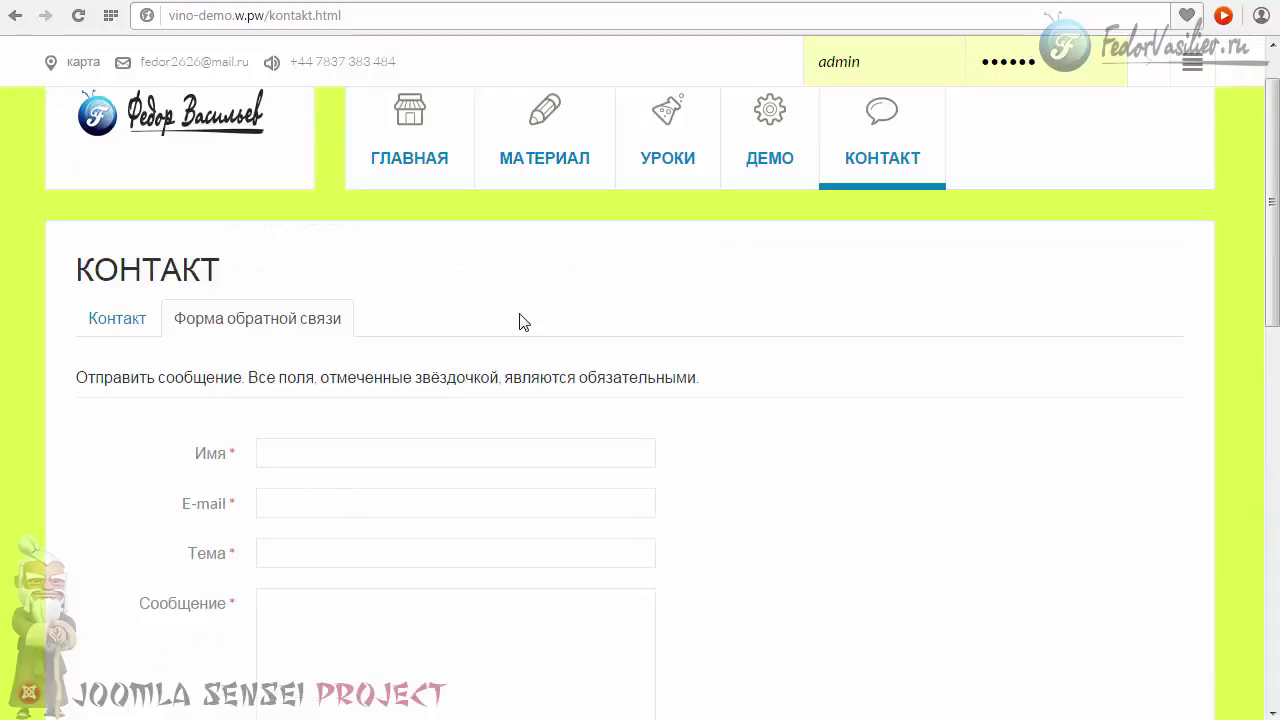
scroll(519, 322, up, 1)
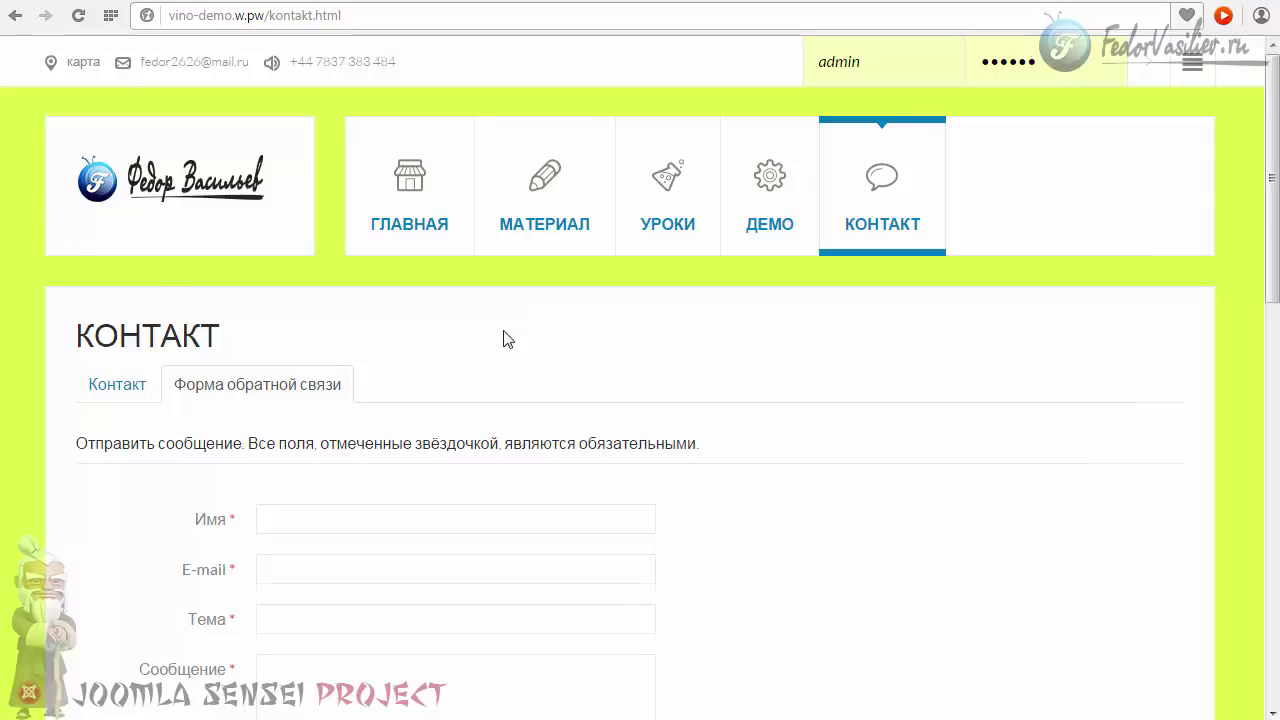
scroll(506, 338, down, 4)
scroll(506, 329, up, 2)
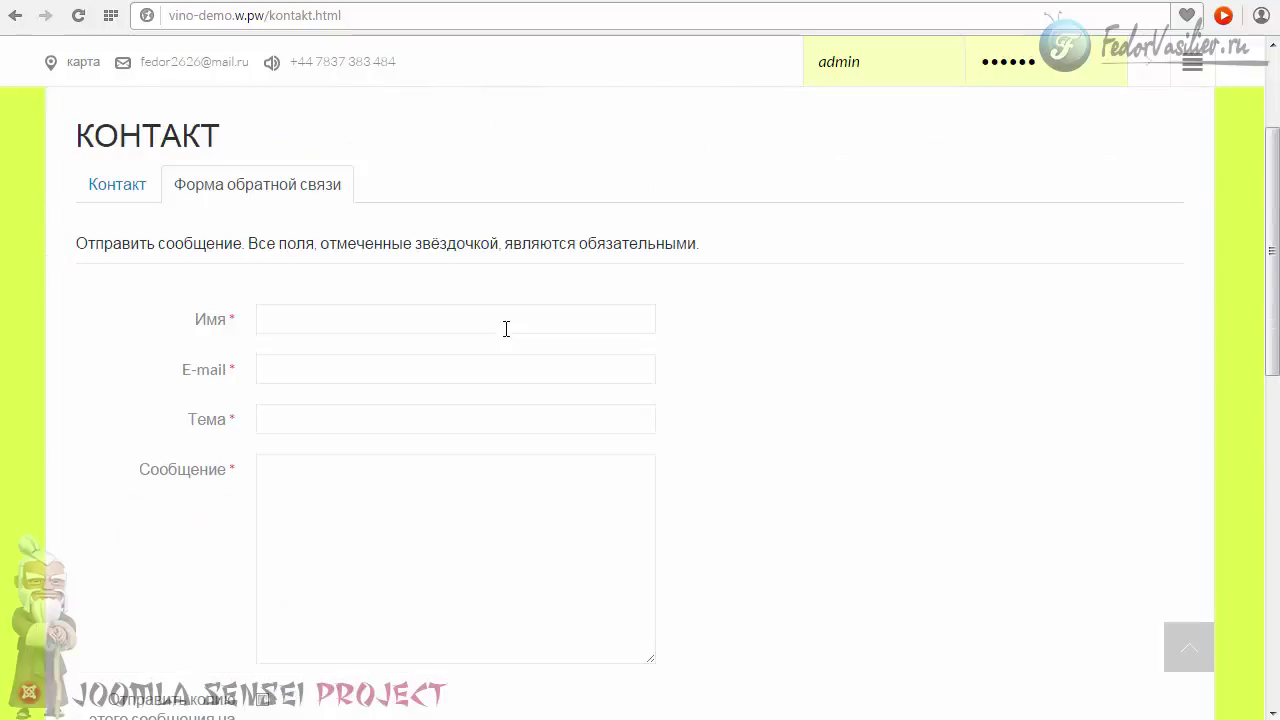
Switch to the Joomla control panel and start a new language constant override in the language manager for the Russian site
click(790, 3)
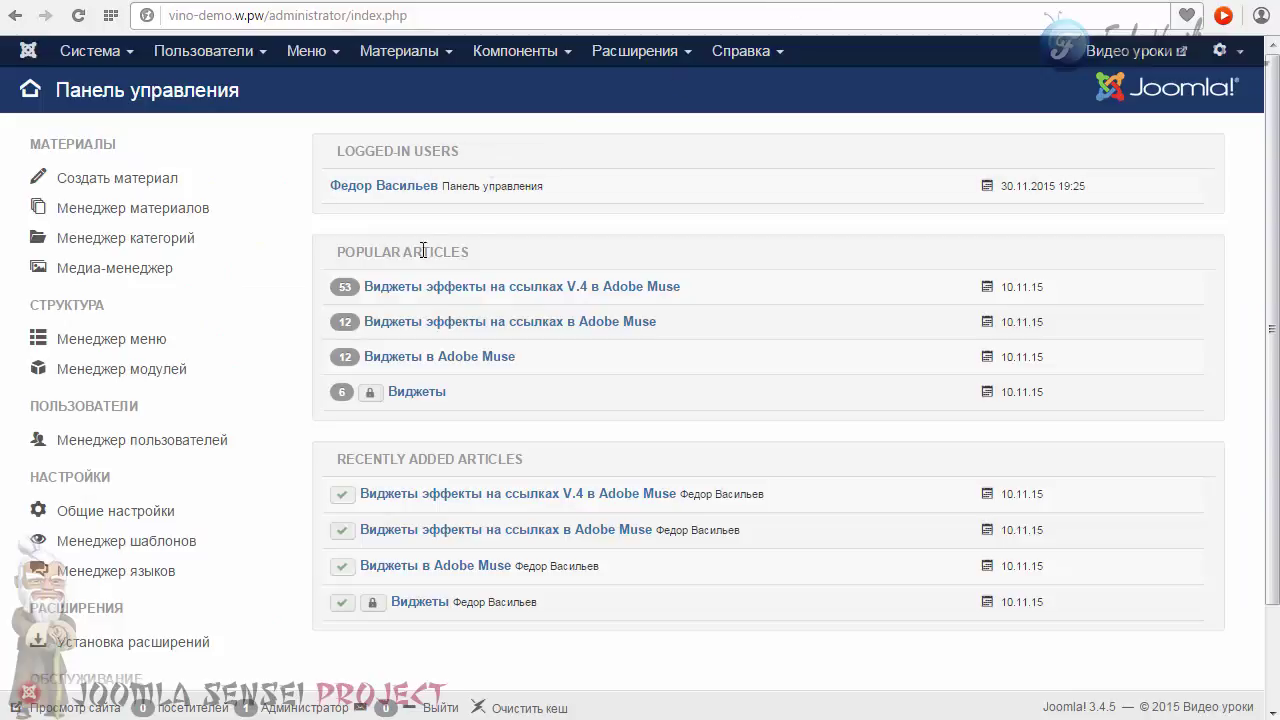
click(612, 53)
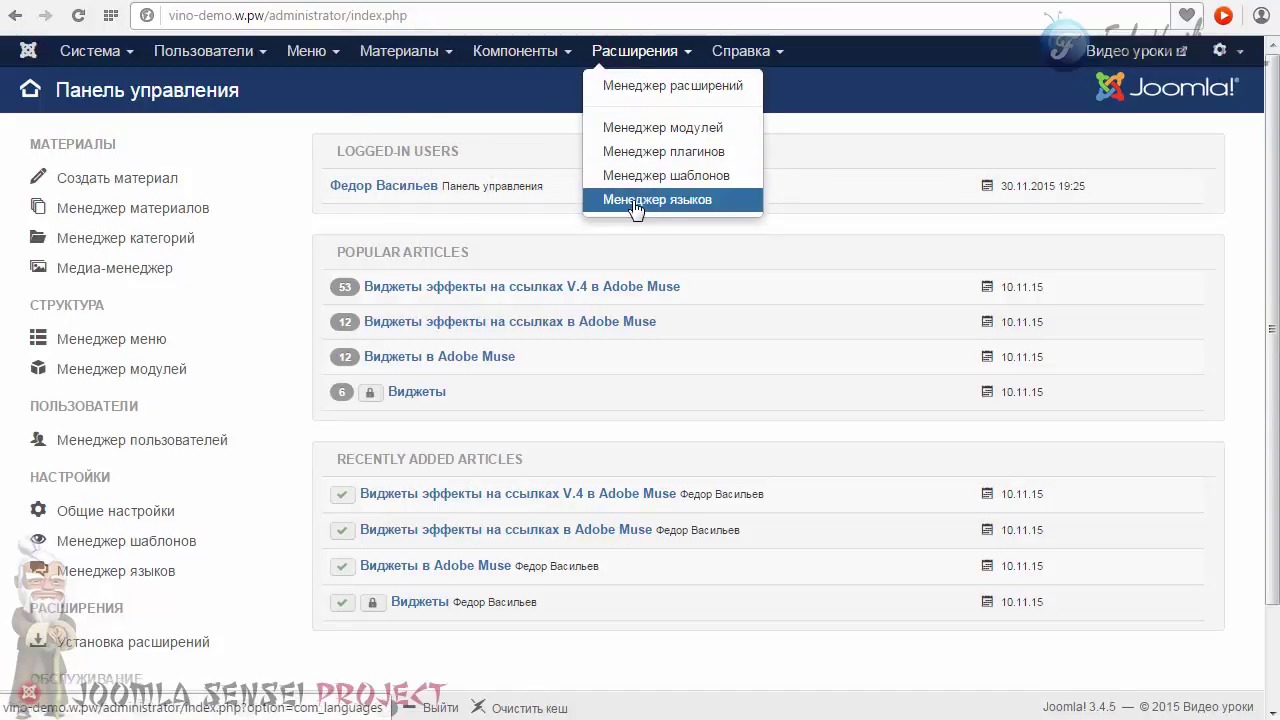
click(671, 198)
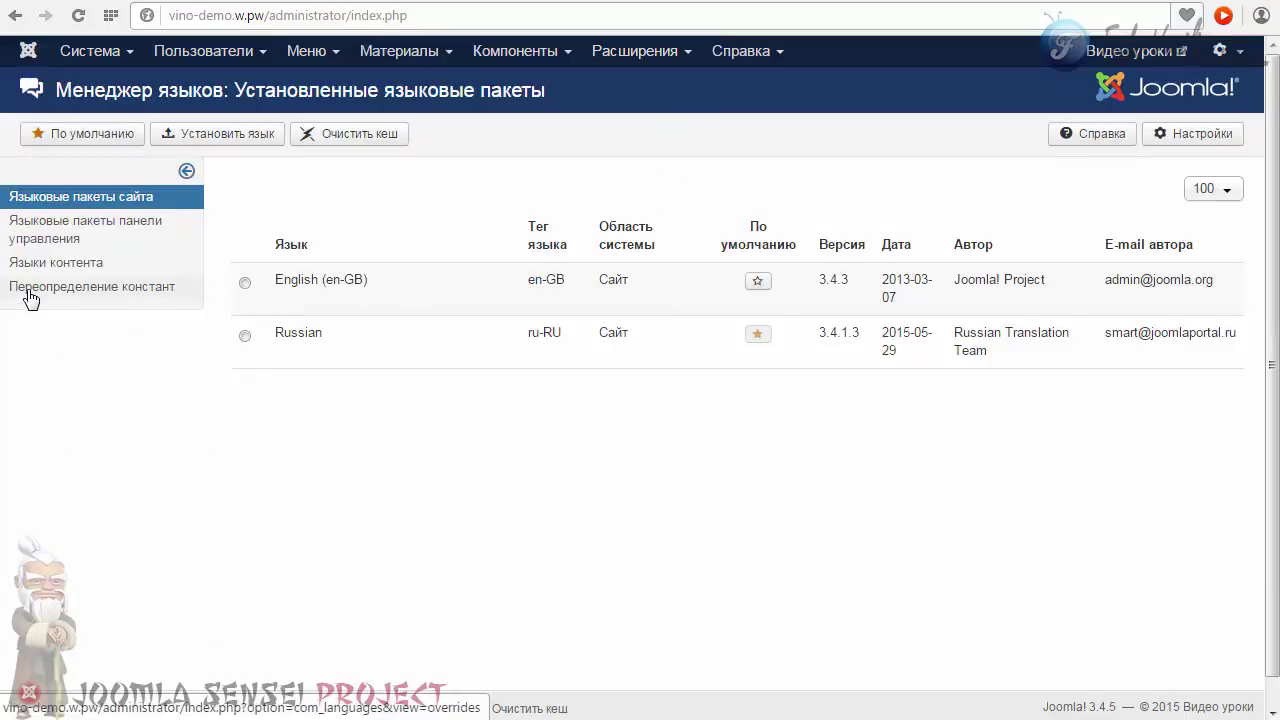
click(29, 291)
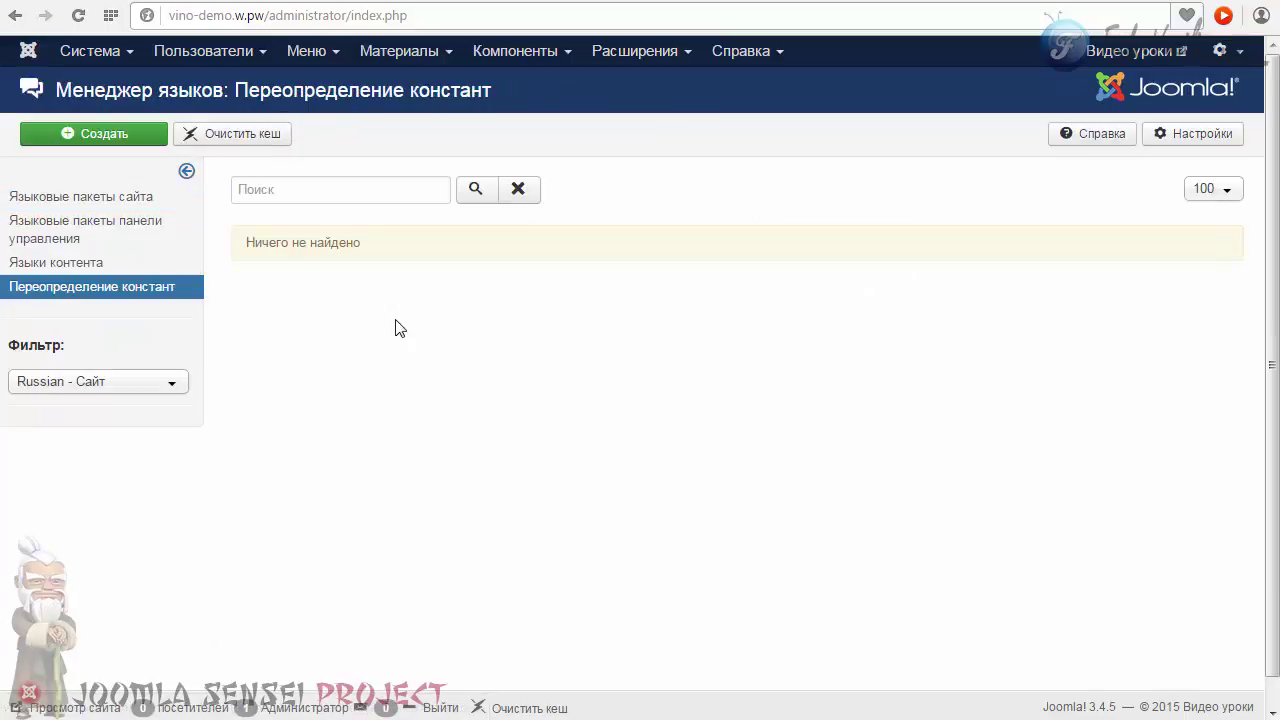
click(100, 133)
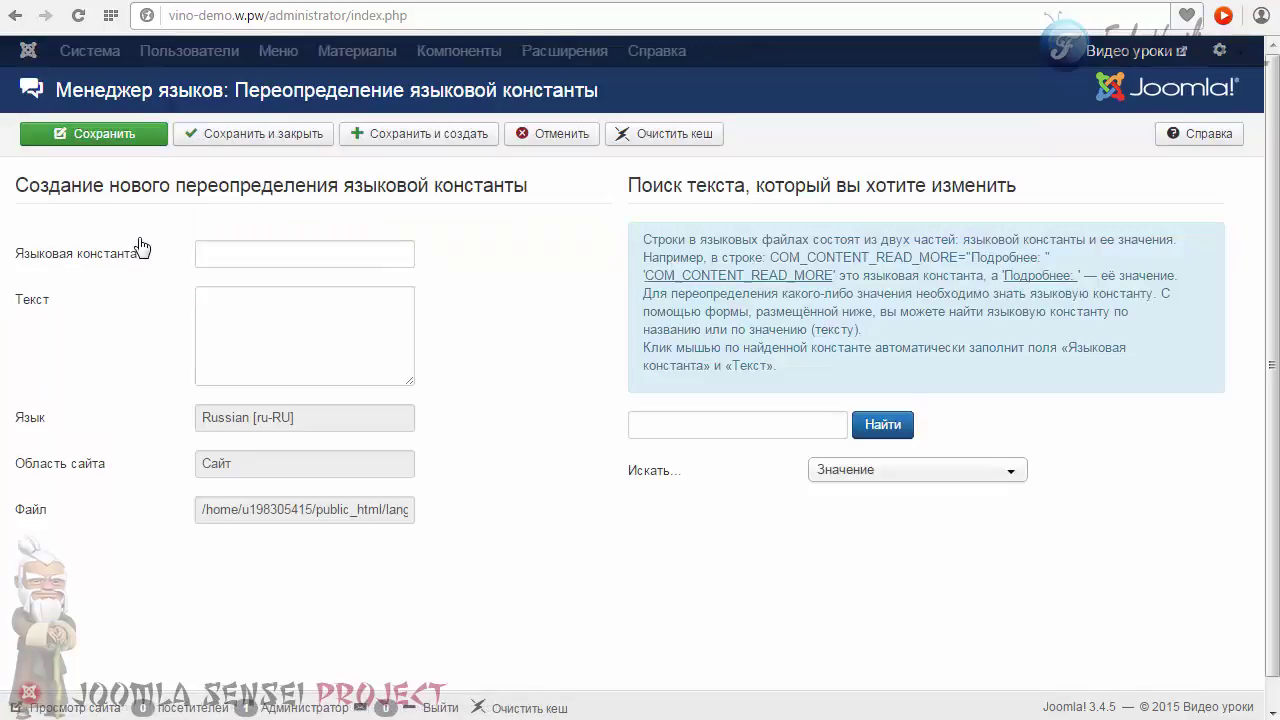
Read the help text on language strings, highlighting the example constant COM_CONTENT_READ_MORE and its value "Подробнее"
drag(643, 235, 779, 365)
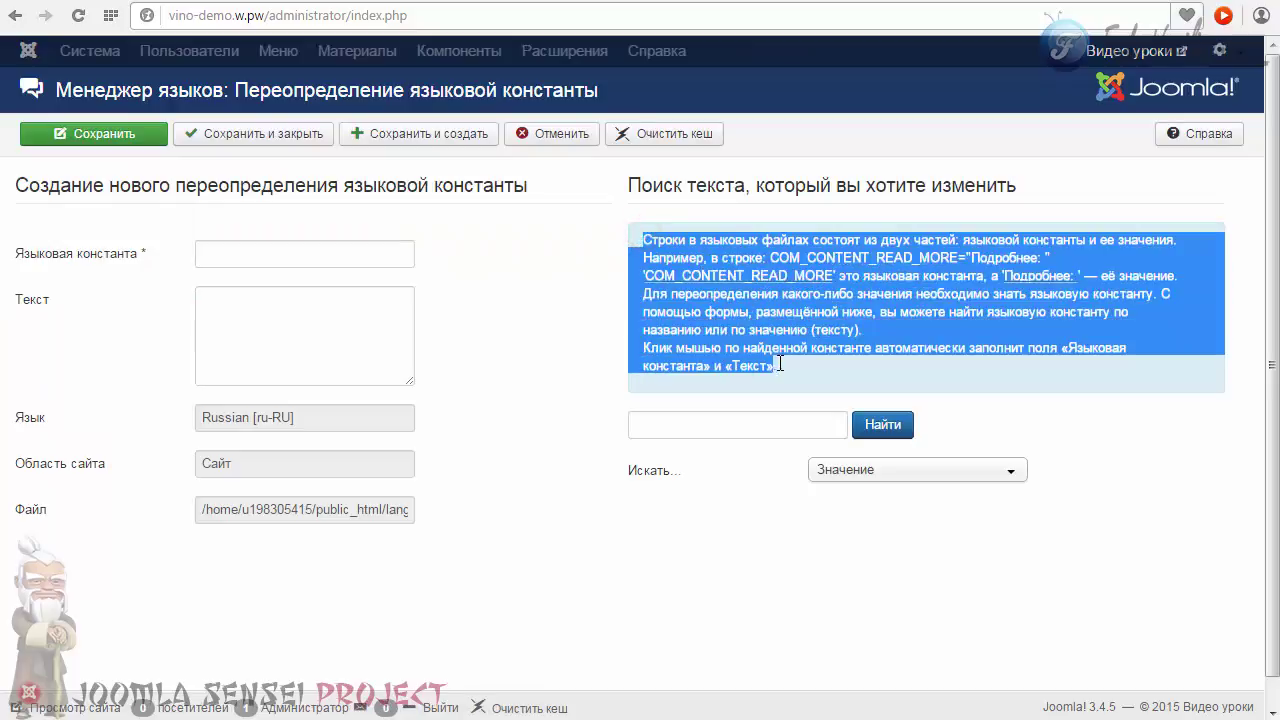
click(763, 364)
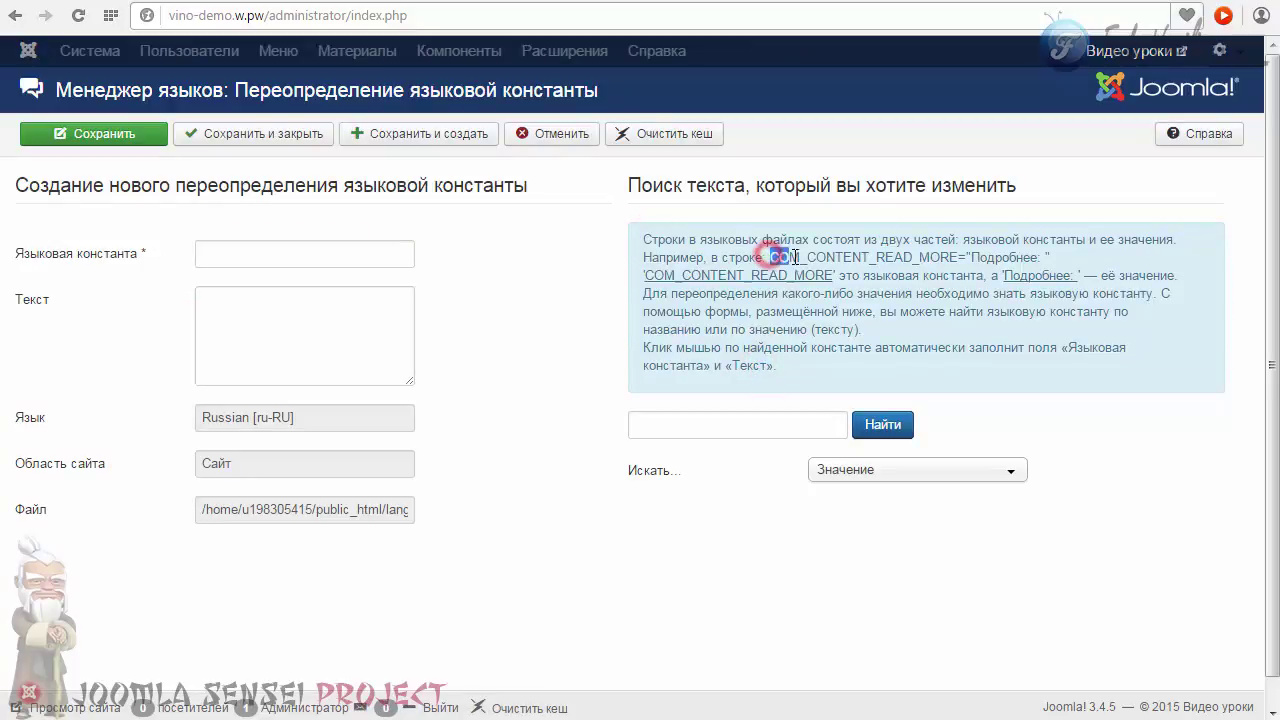
drag(770, 257, 945, 256)
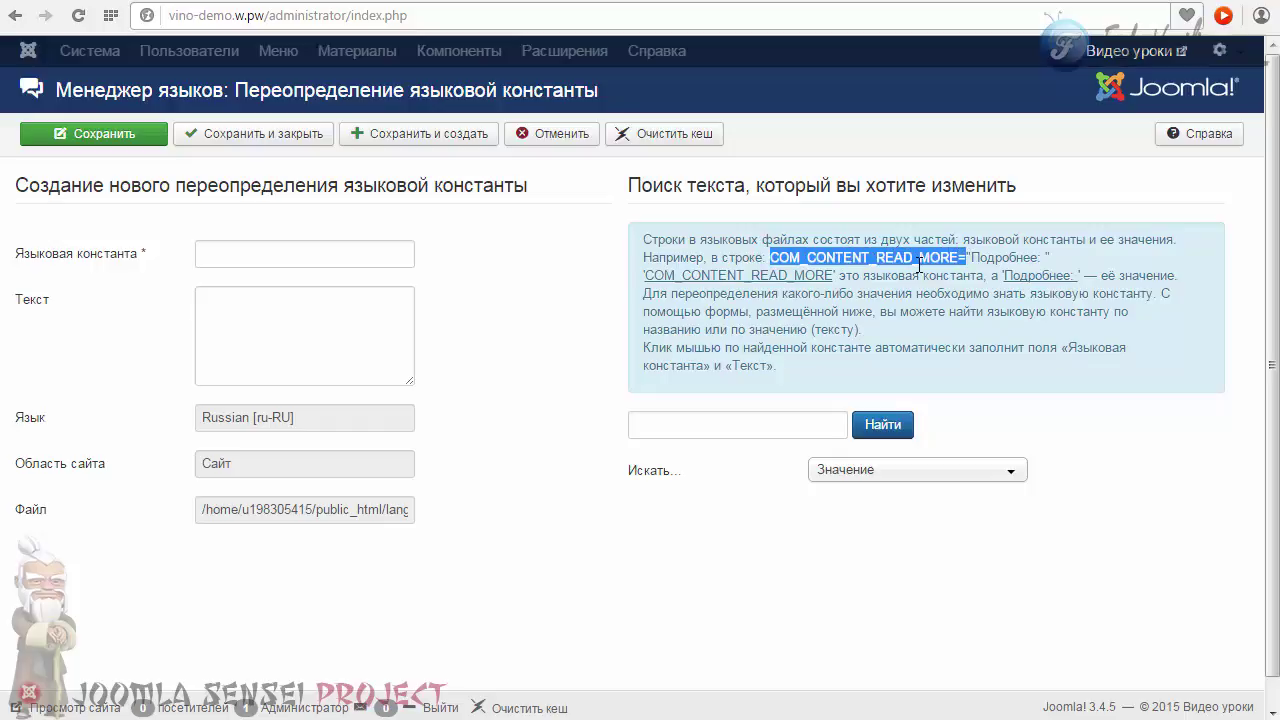
click(919, 264)
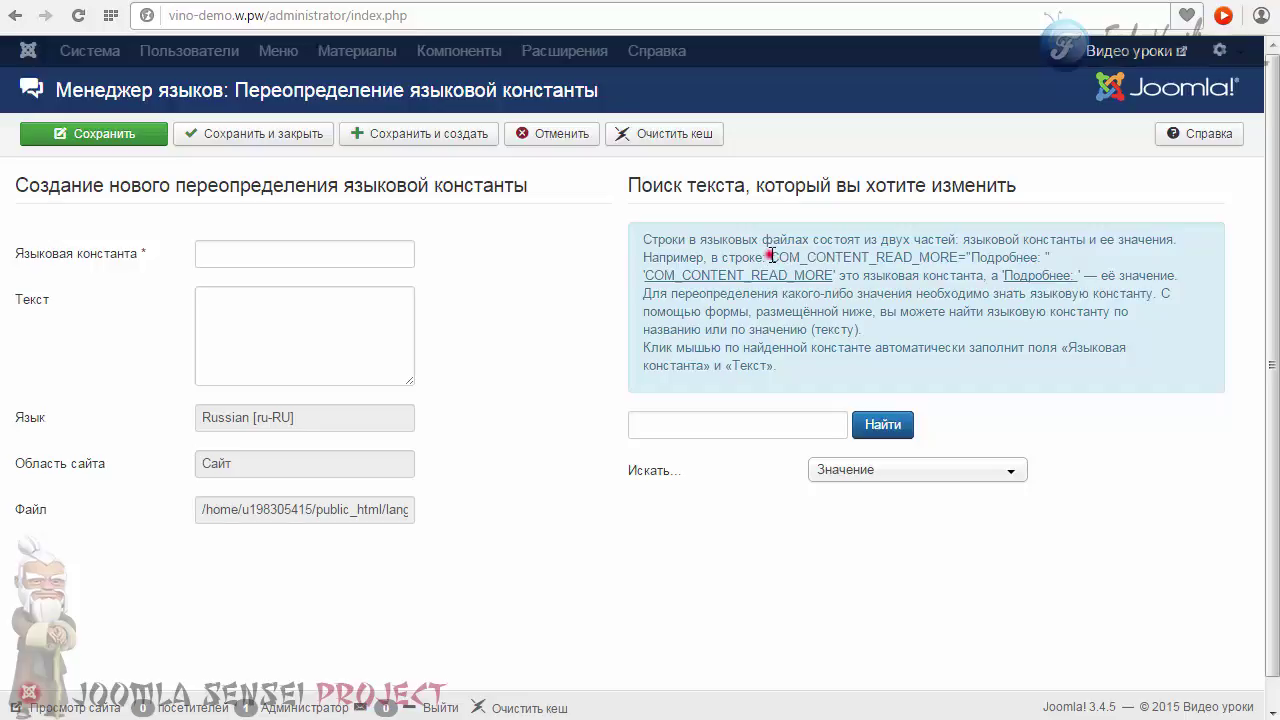
drag(771, 256, 960, 252)
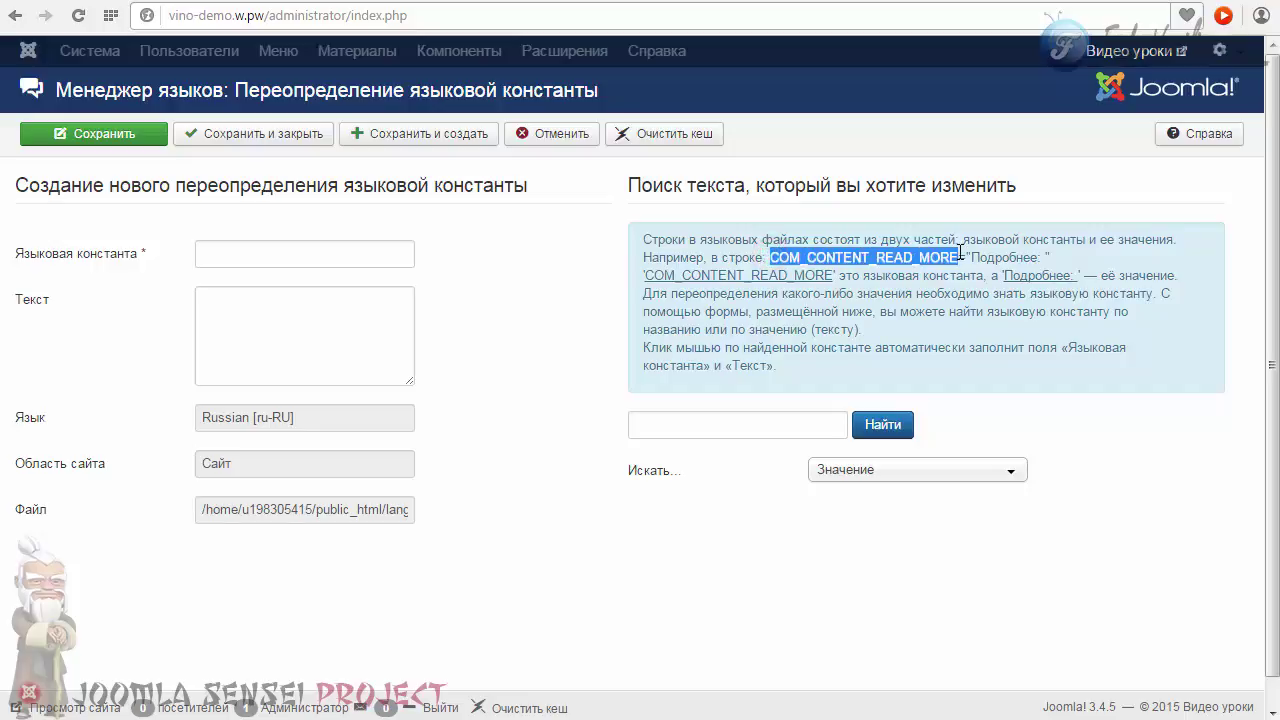
click(964, 256)
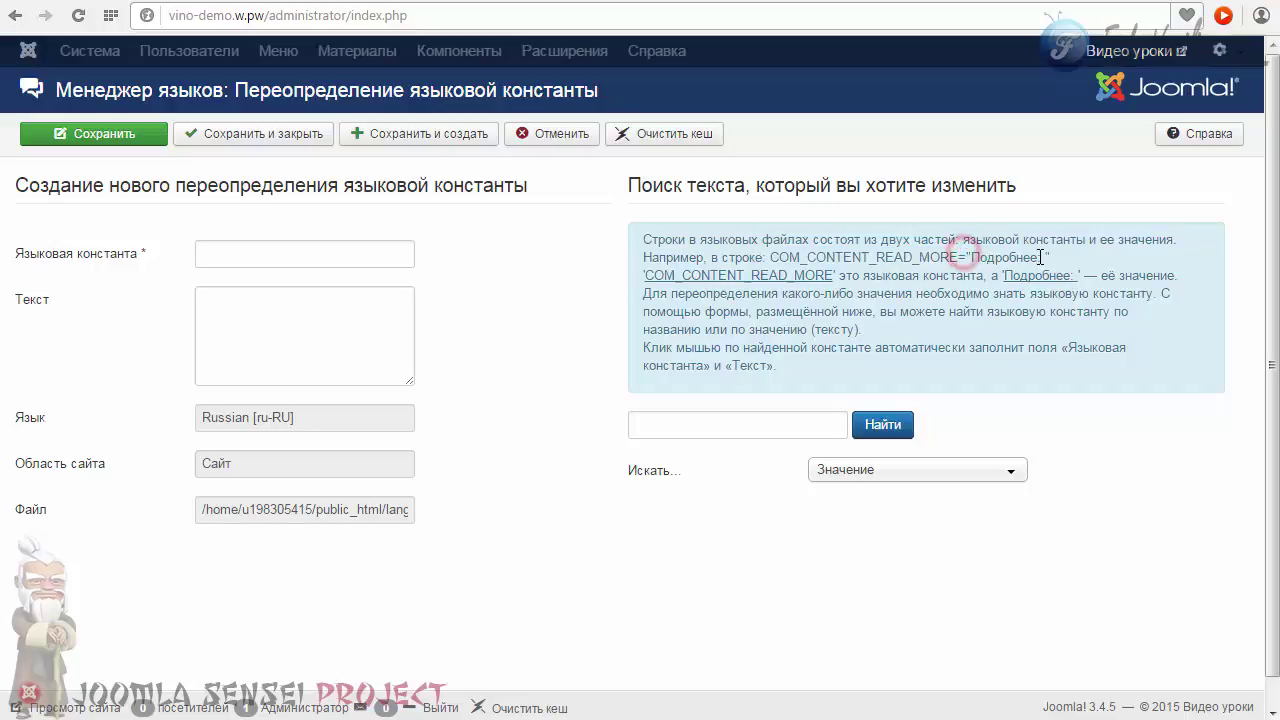
drag(1040, 257, 972, 257)
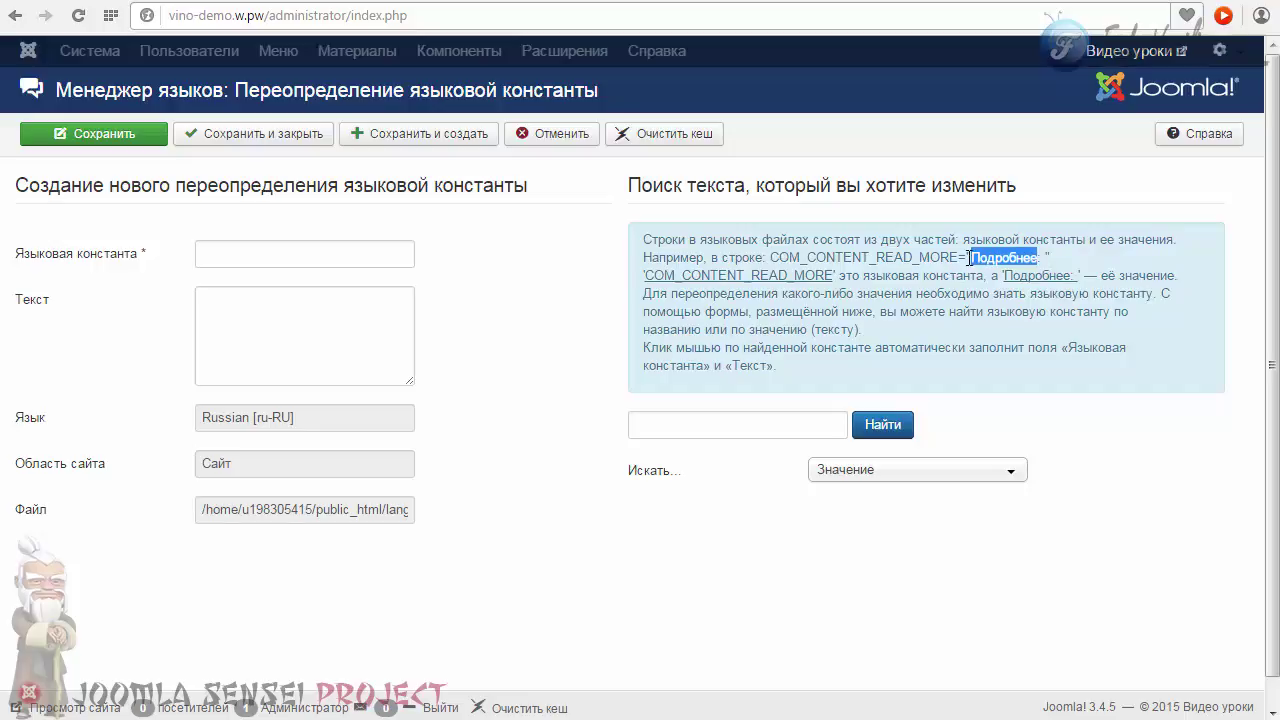
click(978, 256)
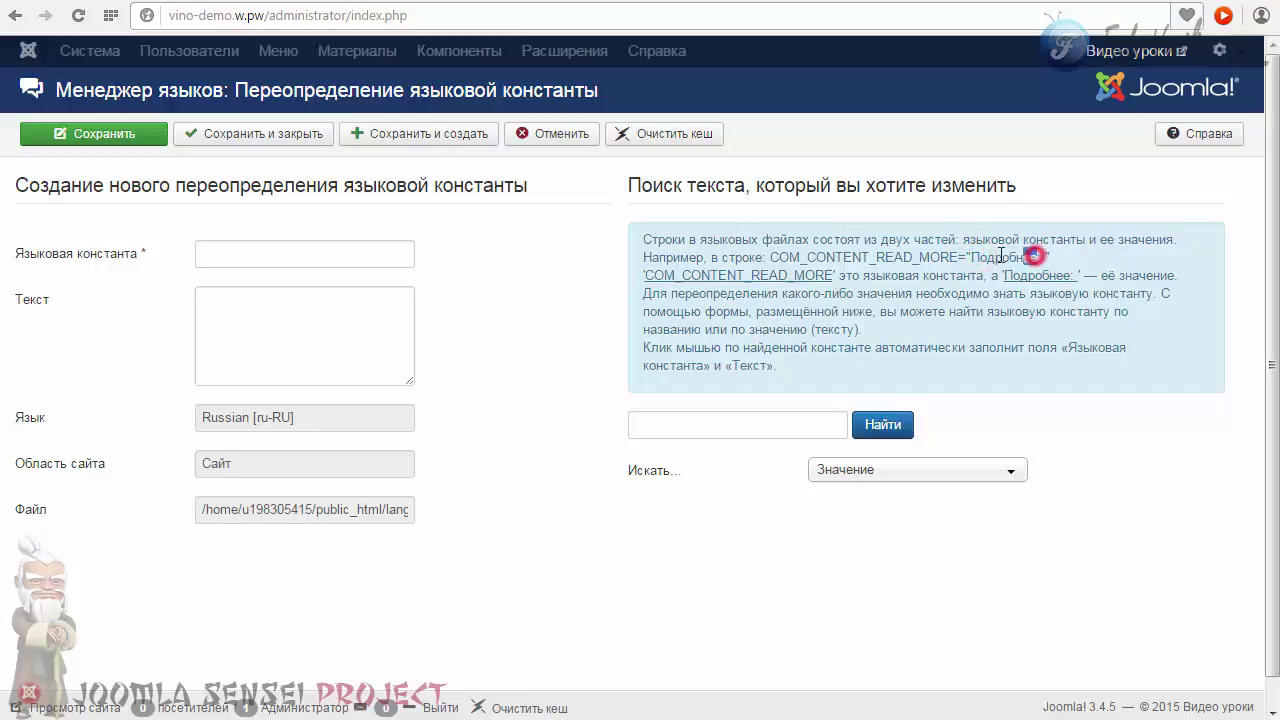
drag(1038, 256, 972, 256)
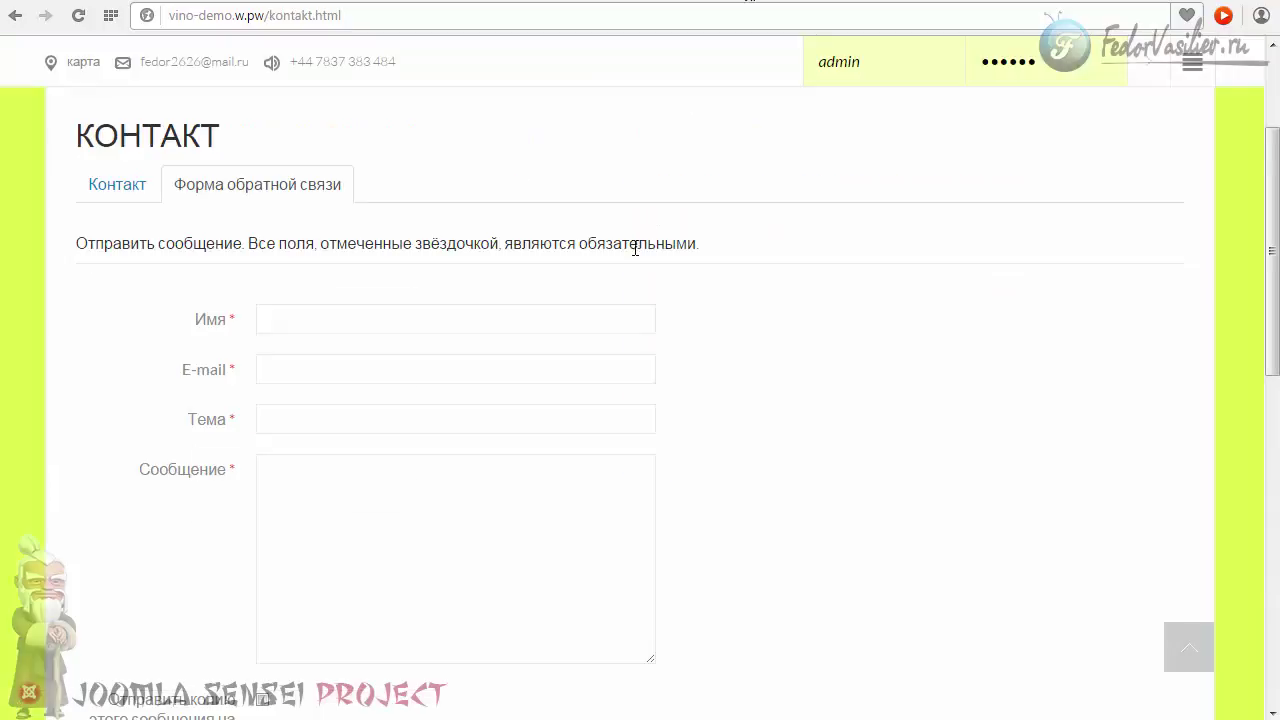
Switch to the site's contact page and copy the CAPTCHA label text from the feedback form
scroll(630, 249, down, 4)
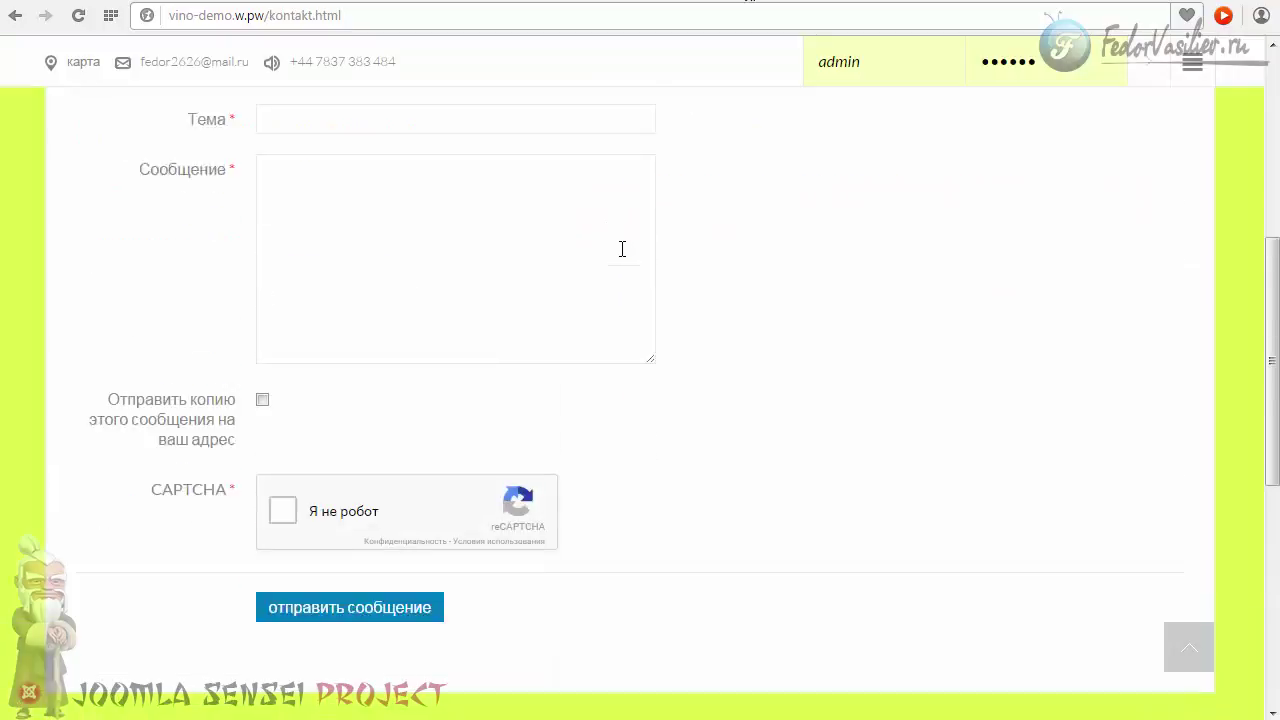
mouse_move(220, 394)
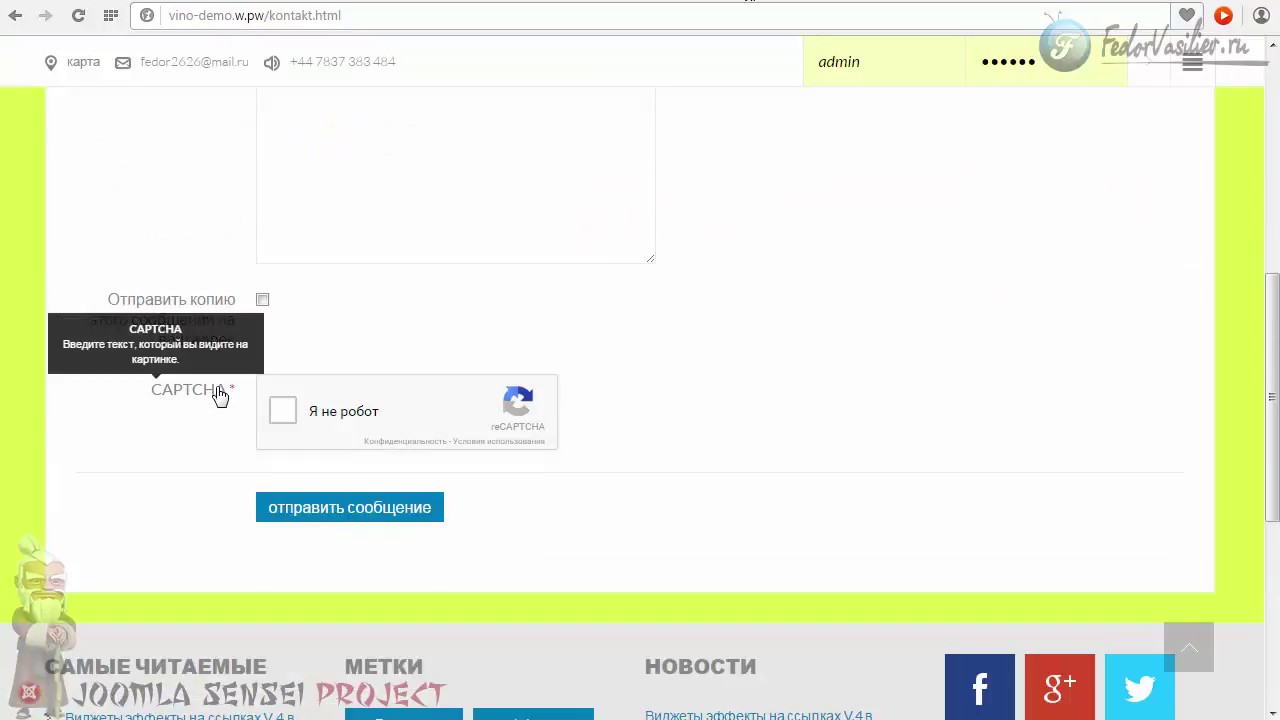
click(150, 387)
drag(157, 397, 226, 403)
right_click(214, 390)
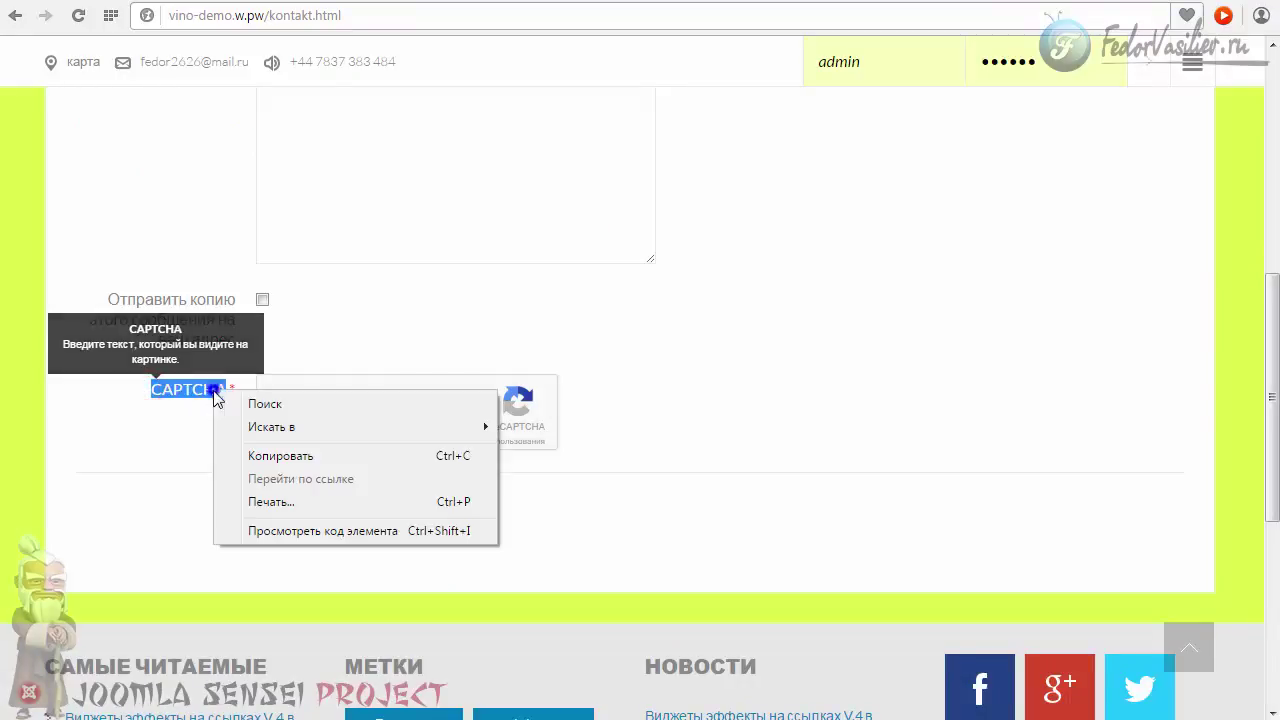
click(266, 456)
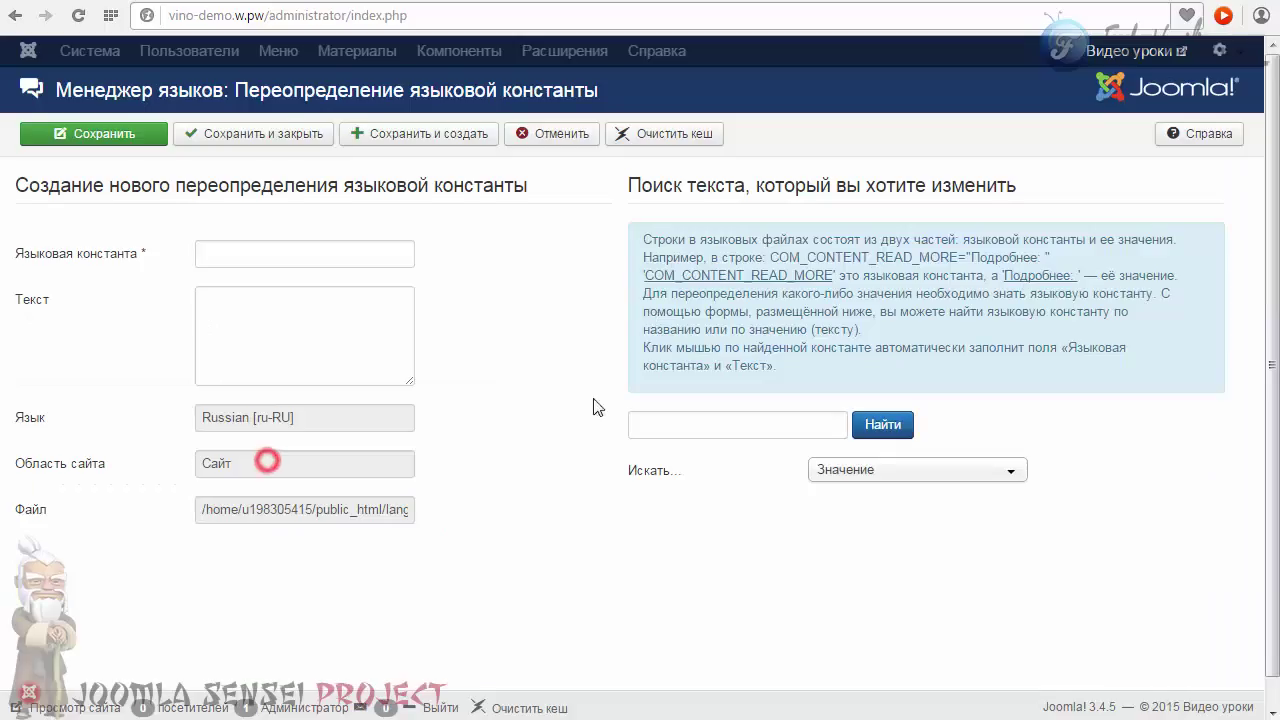
Back in the override form, search the language strings by value for the copied text CAPTCHA
scroll(592, 400, down, 1)
click(664, 394)
right_click(666, 394)
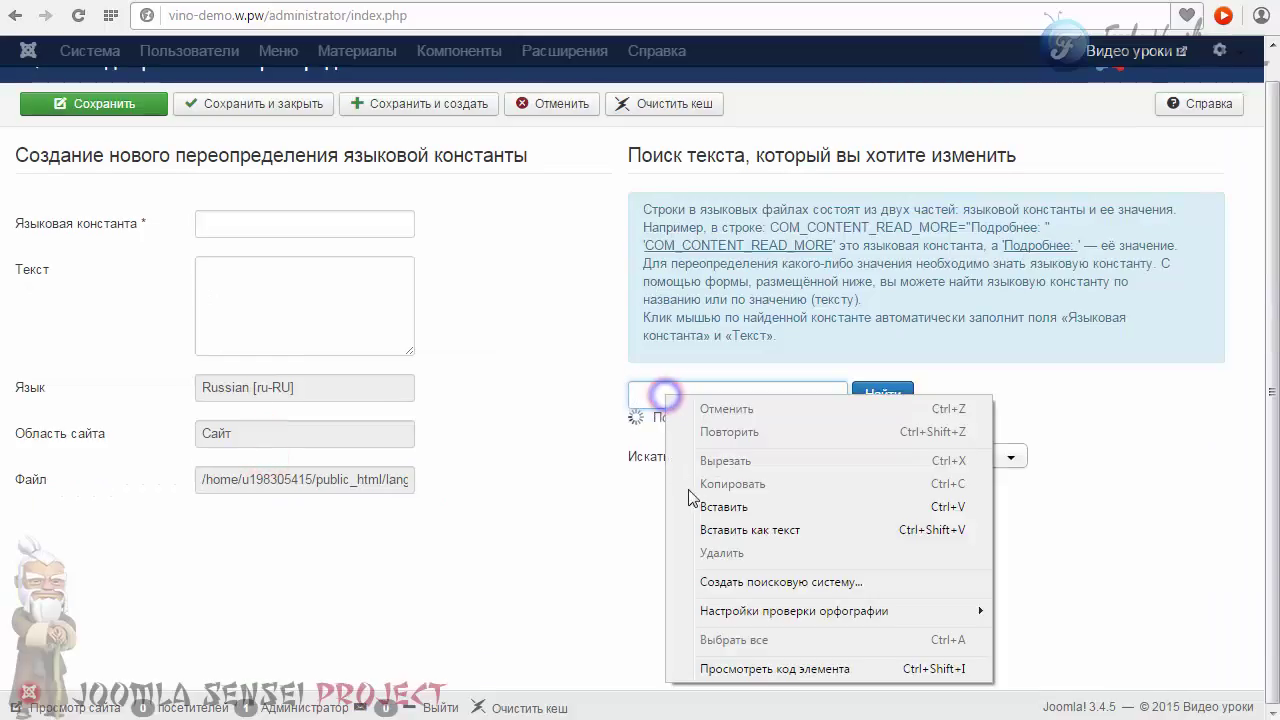
click(722, 506)
click(882, 394)
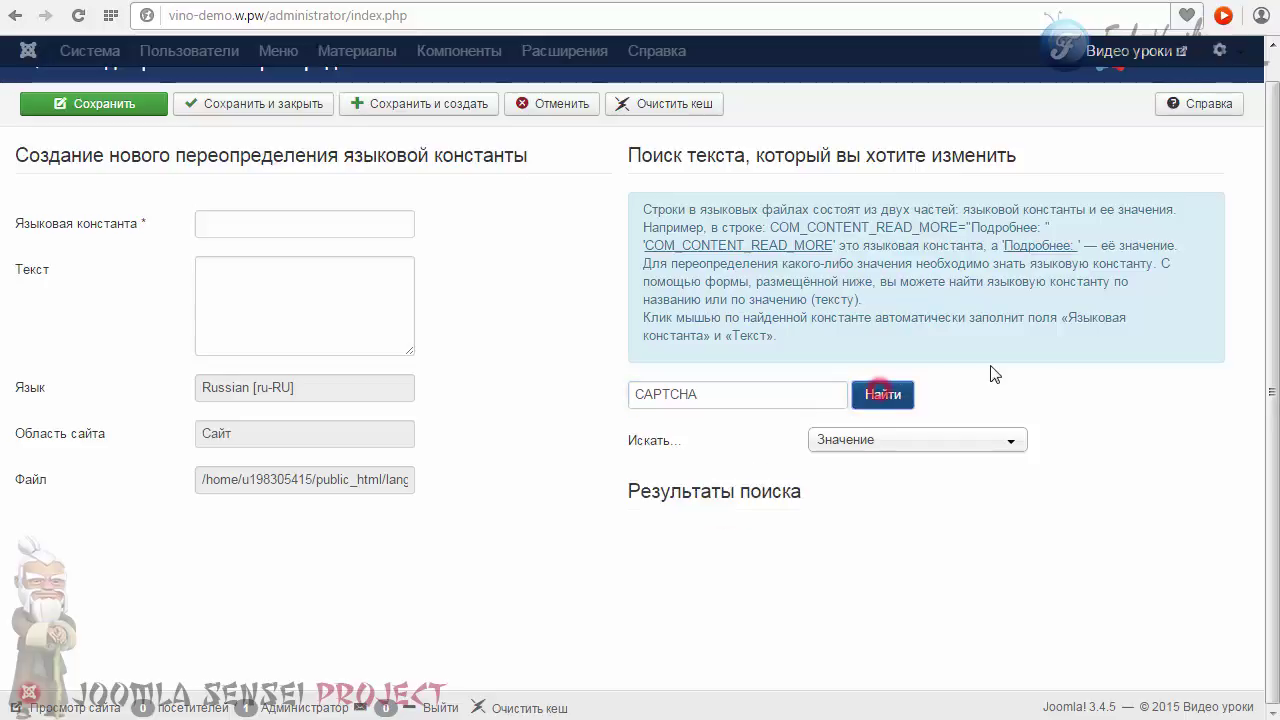
Check the available search types and highlight the example constant COM_CONTENT_READ_MORE in the help text
click(874, 440)
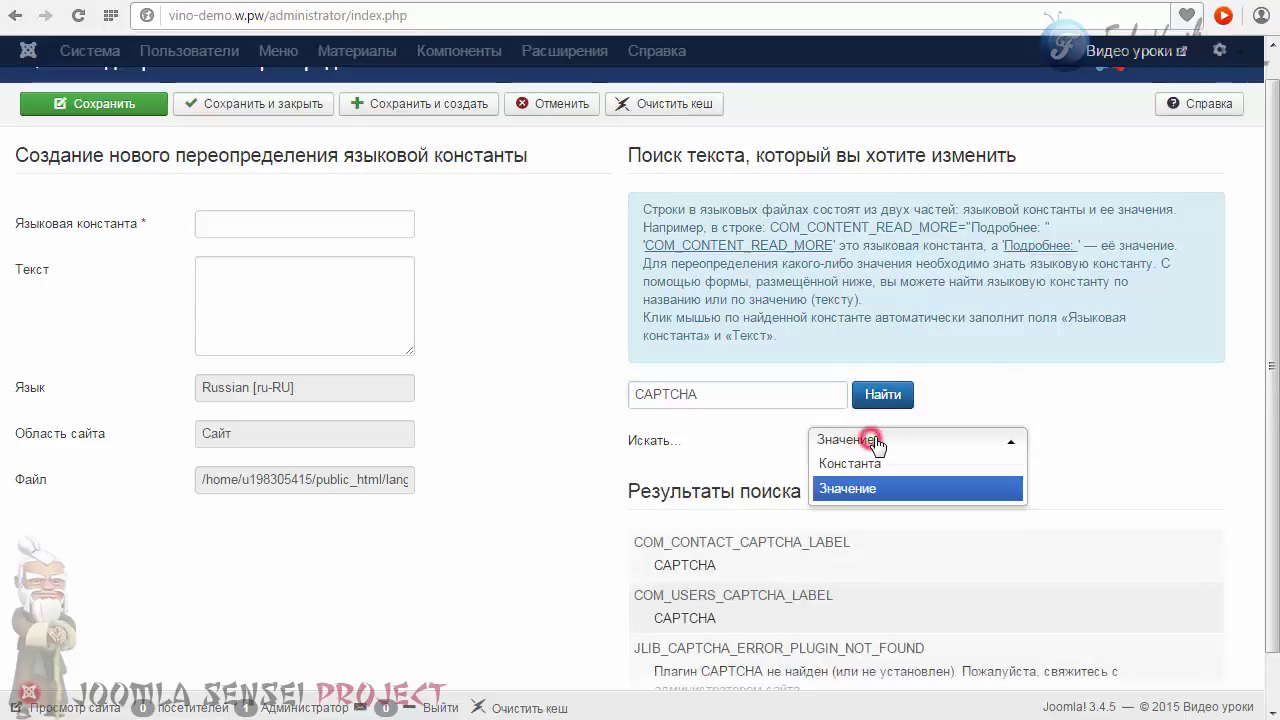
click(877, 440)
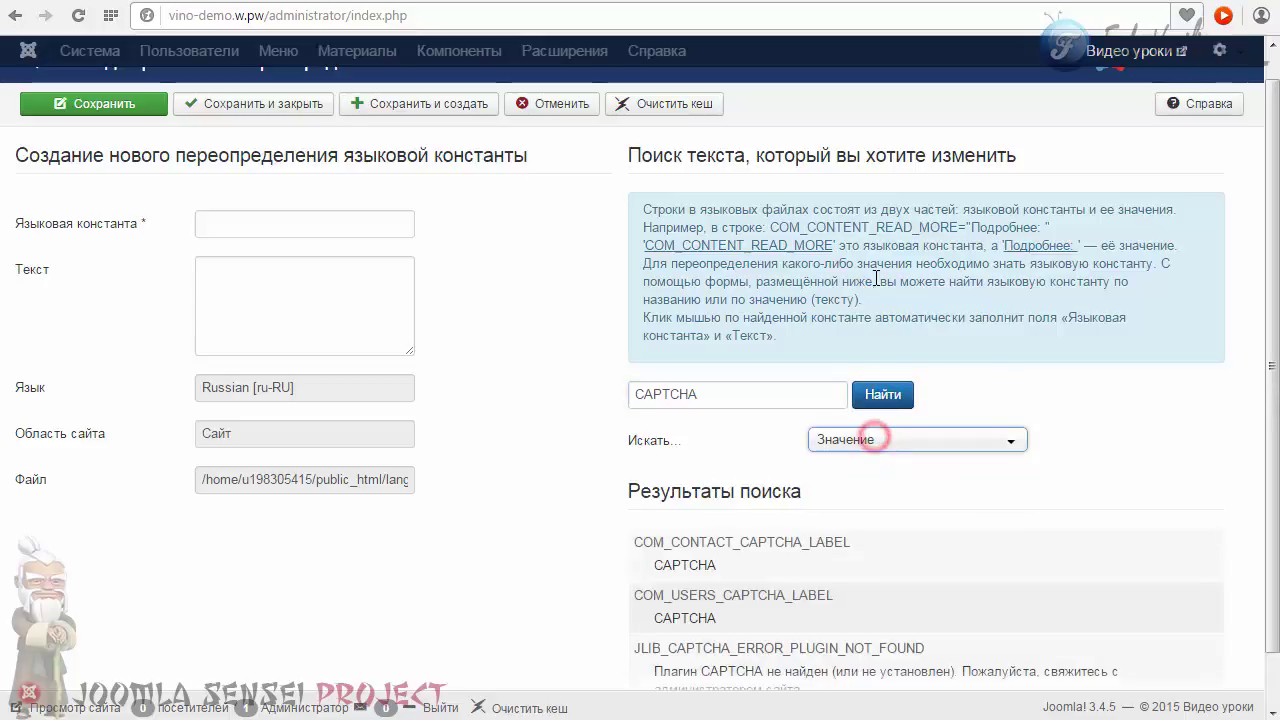
click(768, 225)
click(772, 223)
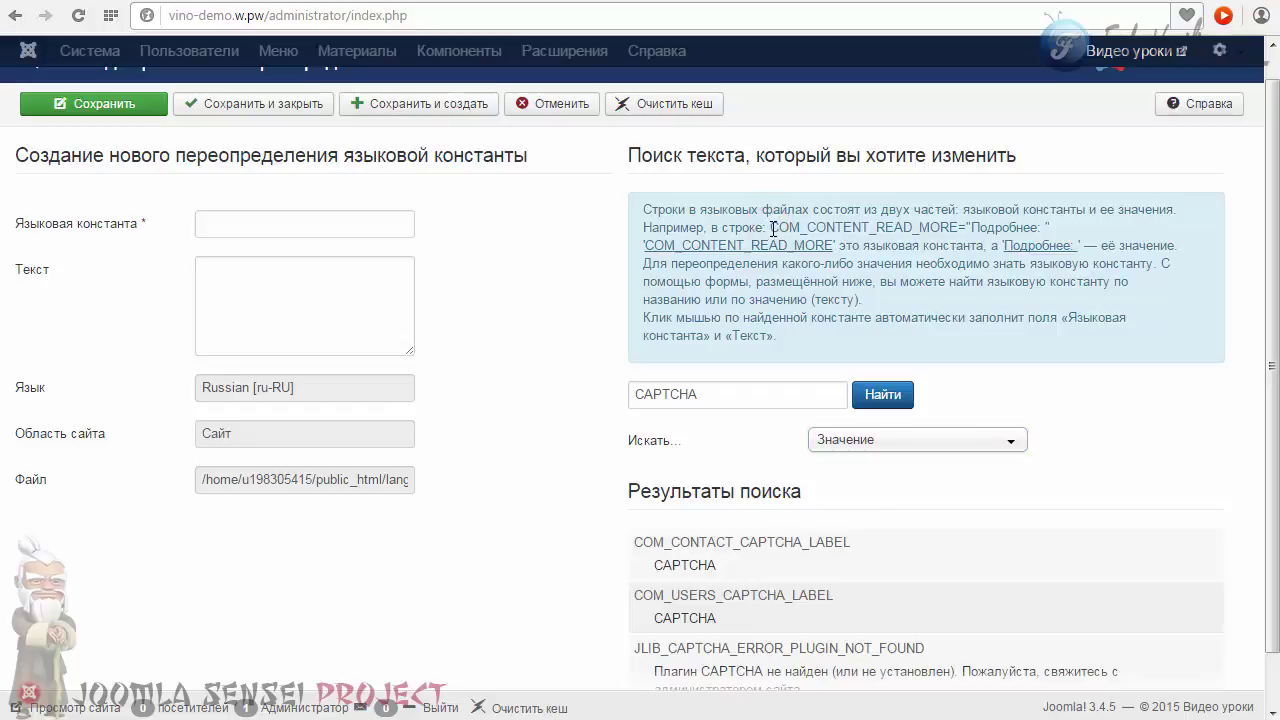
drag(773, 228, 961, 229)
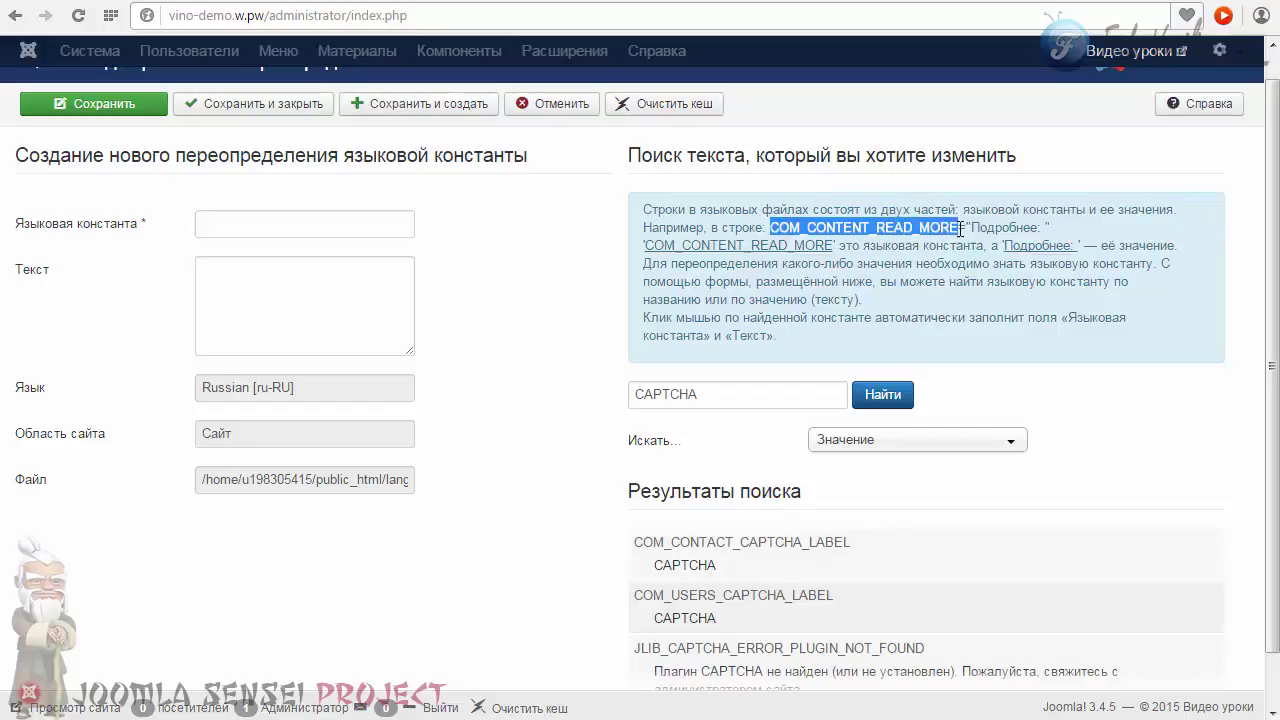
Try Константа as the search type for the text CAPTCHA and set the type back to Значение
click(850, 442)
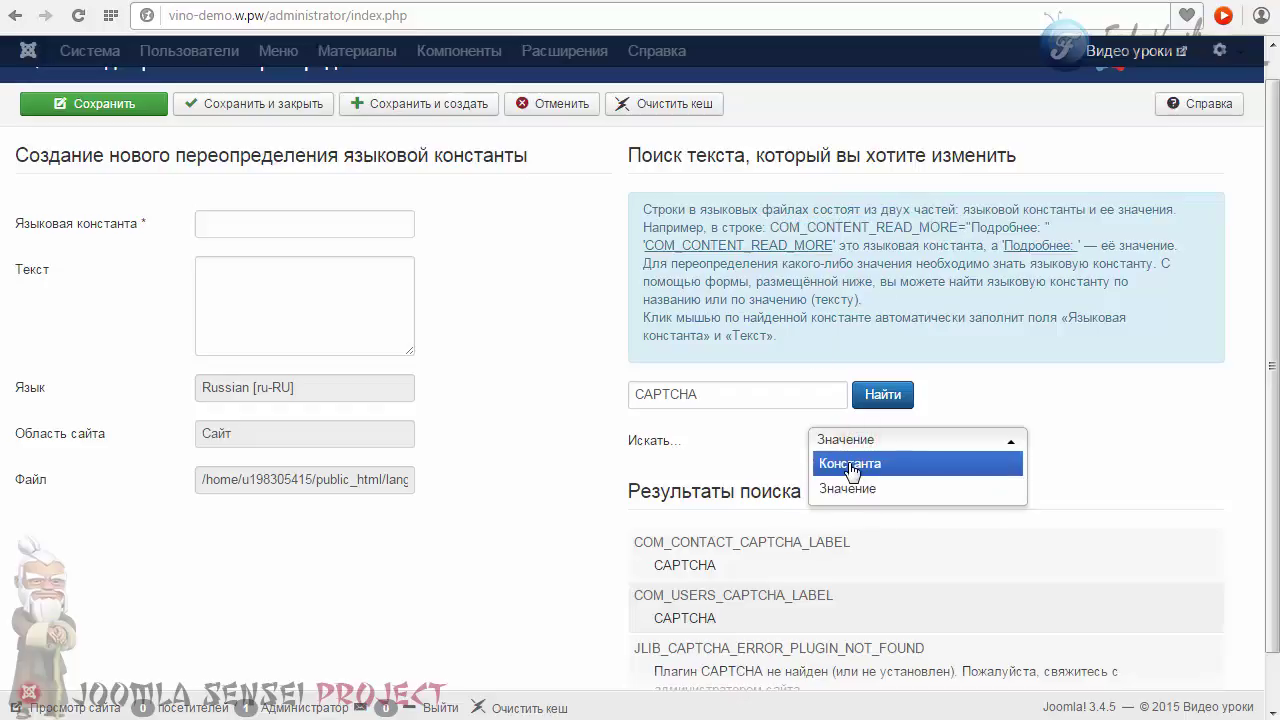
click(848, 459)
drag(710, 390, 600, 394)
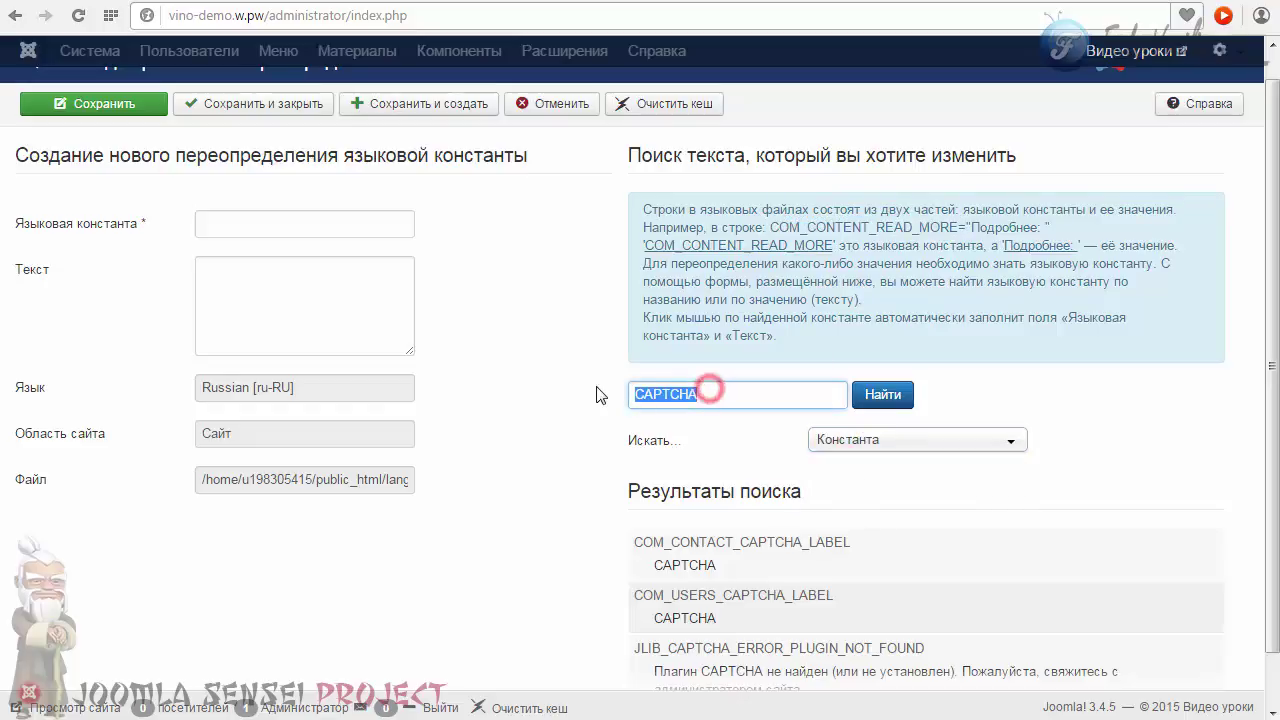
click(969, 392)
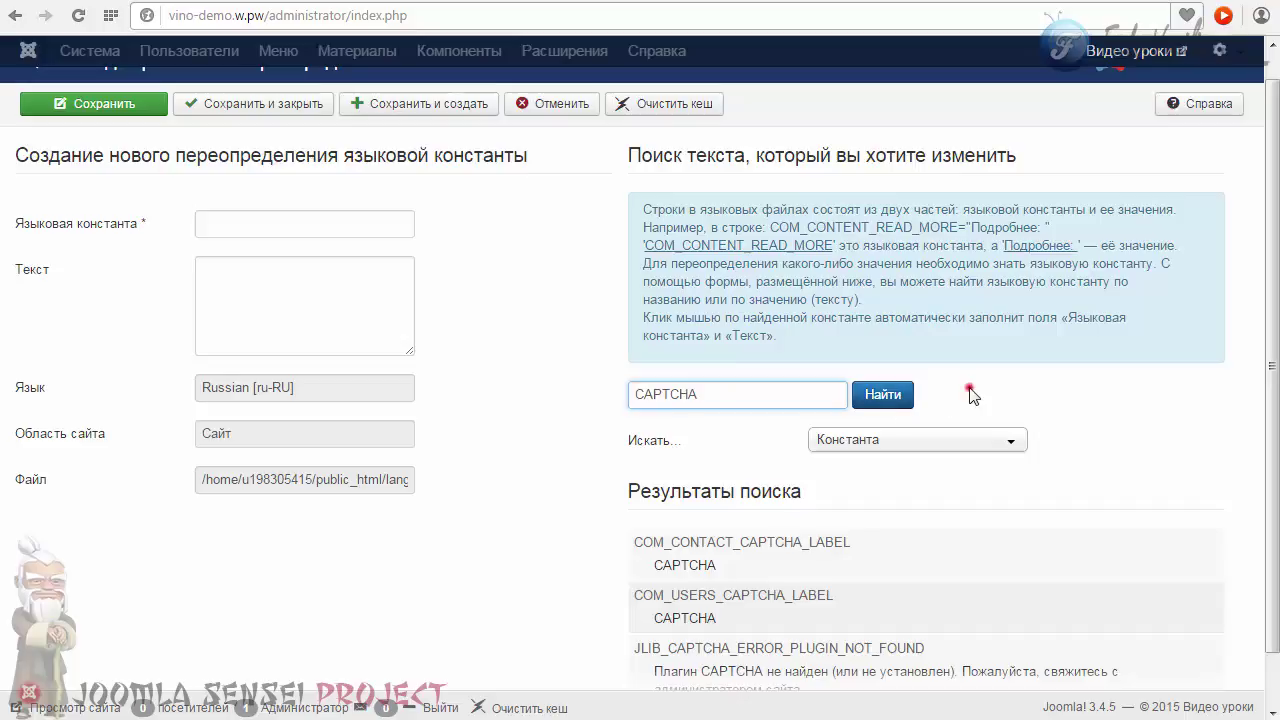
click(909, 438)
click(855, 488)
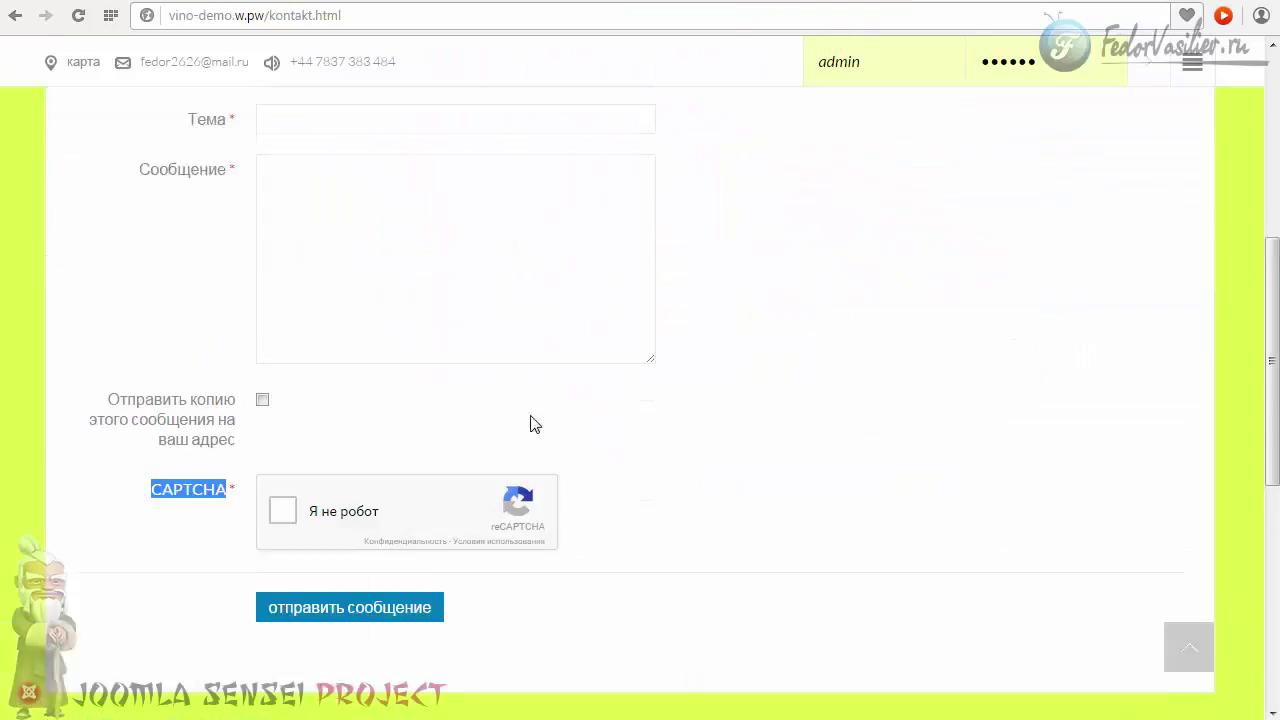
Compare the contact form's CAPTCHA label with the search results, highlighting the constants JLIB_CAPTCHA_ERROR_PLUGIN_NOT_FOUND and COM_CONTACT_CAPTCHA_LABEL
scroll(203, 354, down, 3)
scroll(203, 354, up, 3)
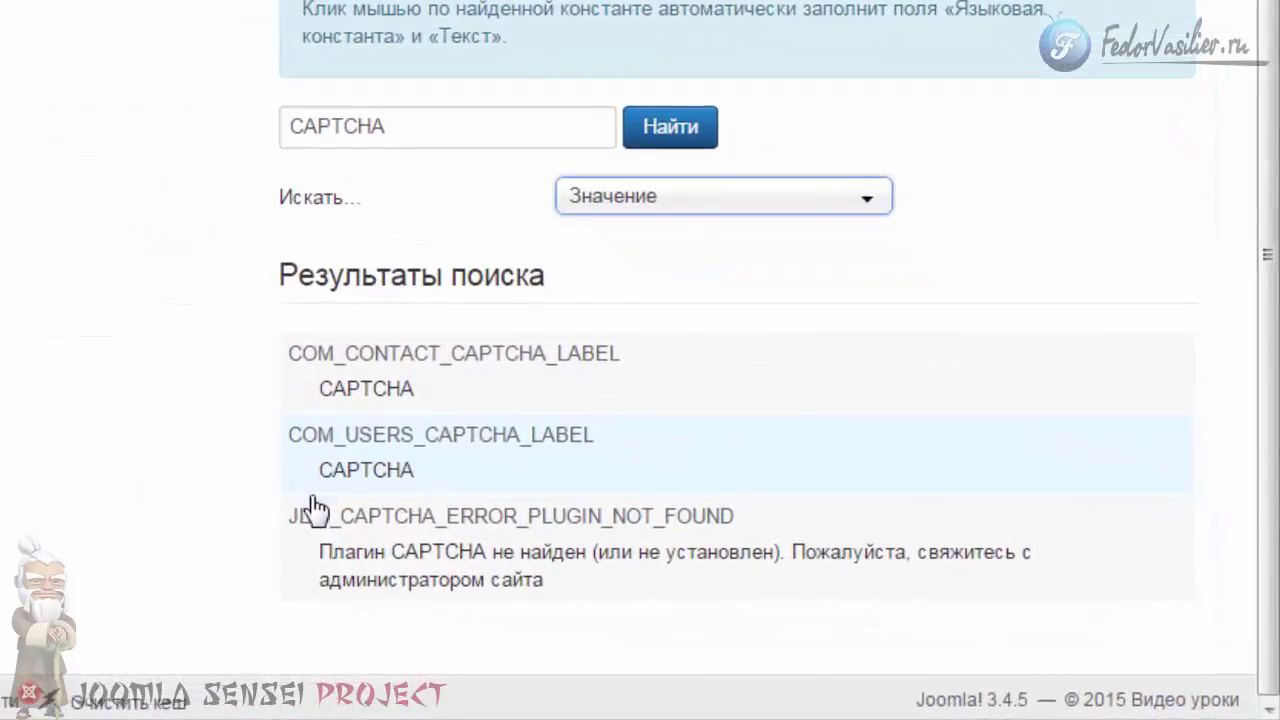
drag(287, 516, 674, 520)
scroll(537, 571, up, 1)
scroll(565, 555, down, 1)
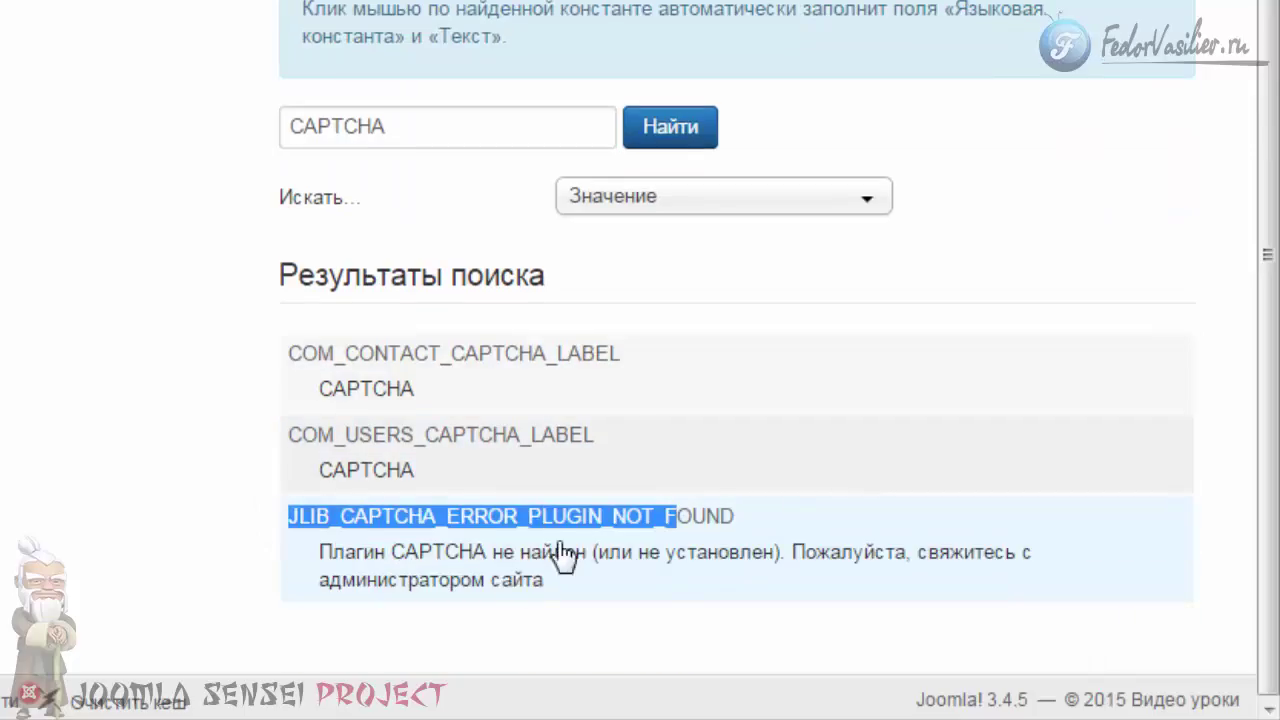
click(606, 607)
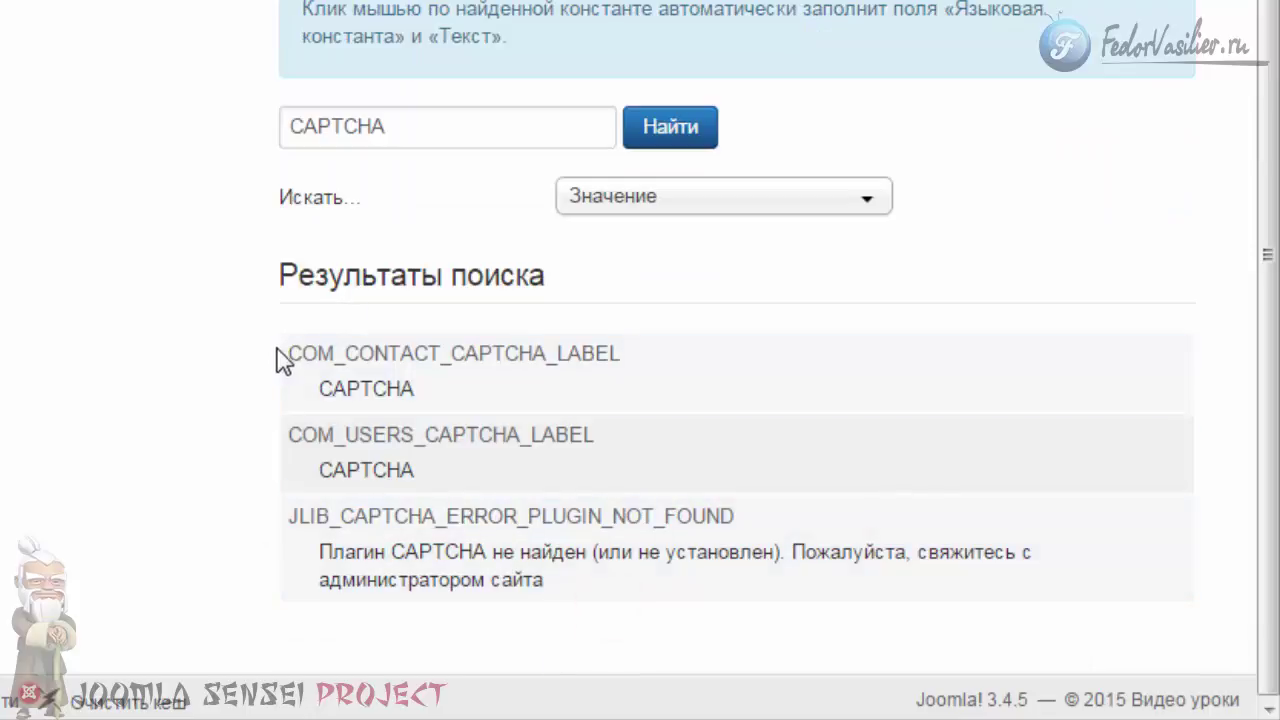
drag(283, 358, 620, 366)
scroll(620, 366, up, 1)
scroll(620, 366, down, 1)
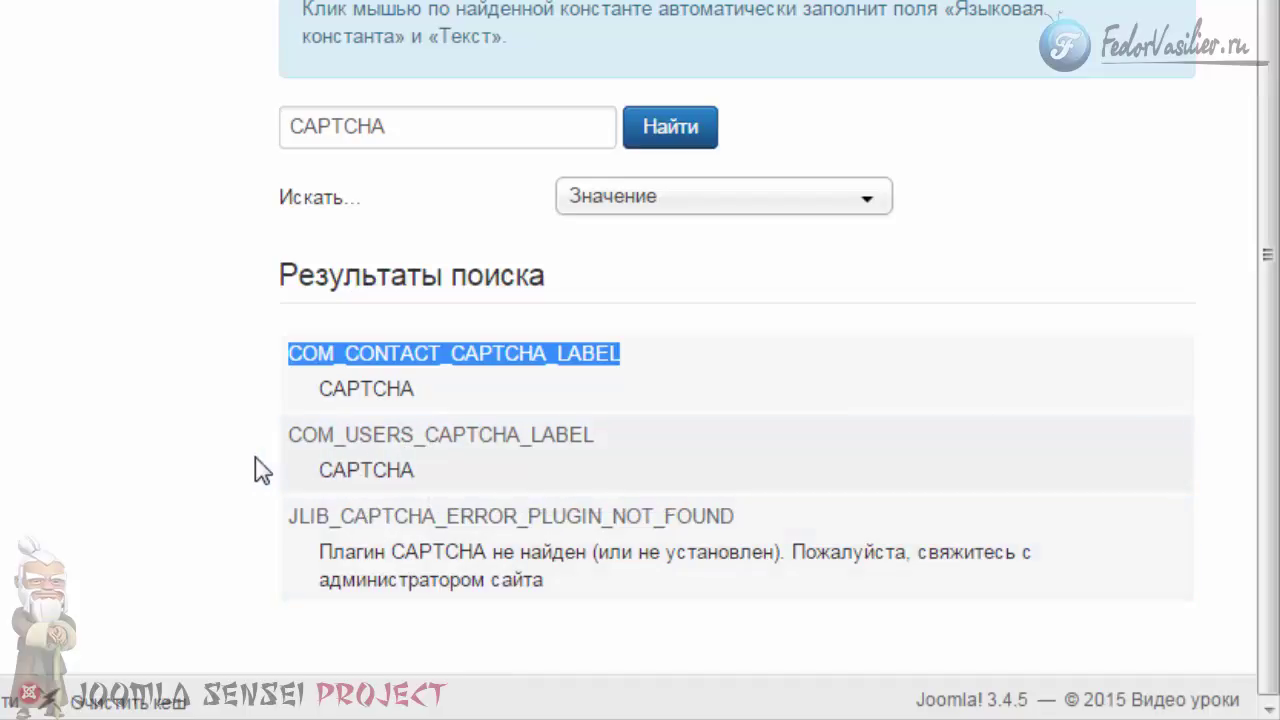
Pick COM_CONTACT_CAPTCHA_LABEL from the search results to fill in the override and review the filled-in constant
click(117, 440)
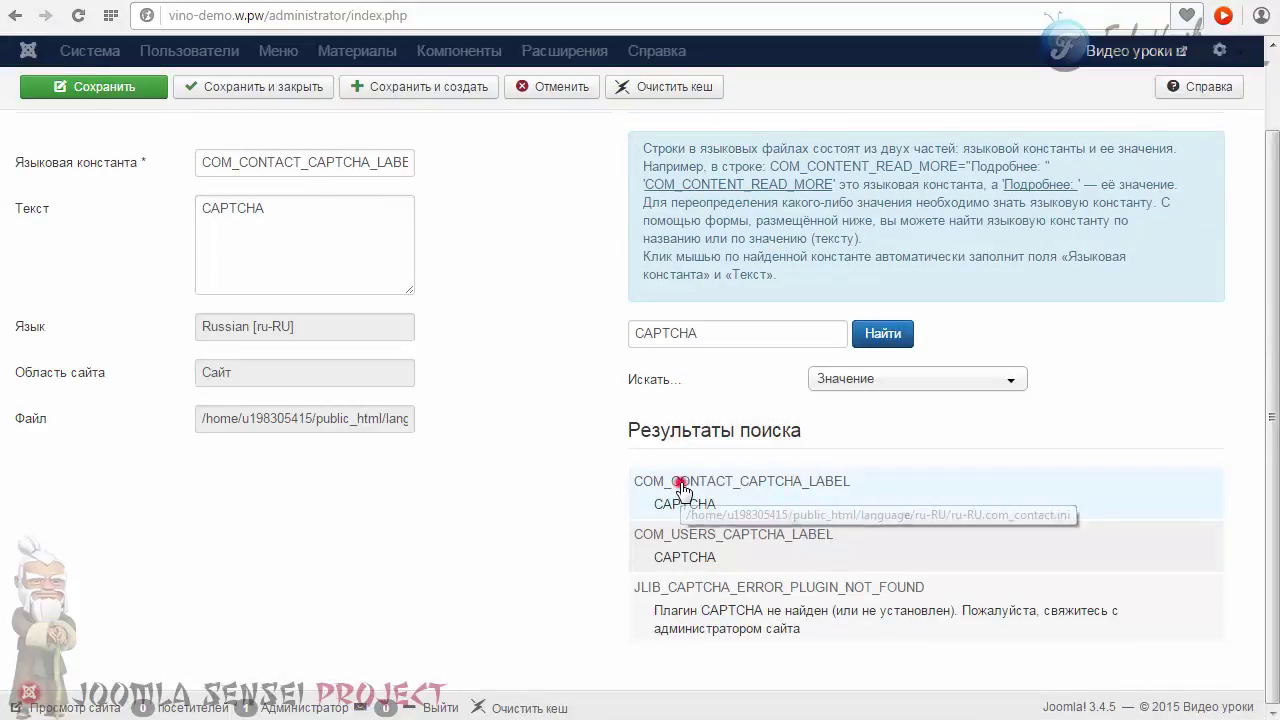
scroll(680, 485, up, 1)
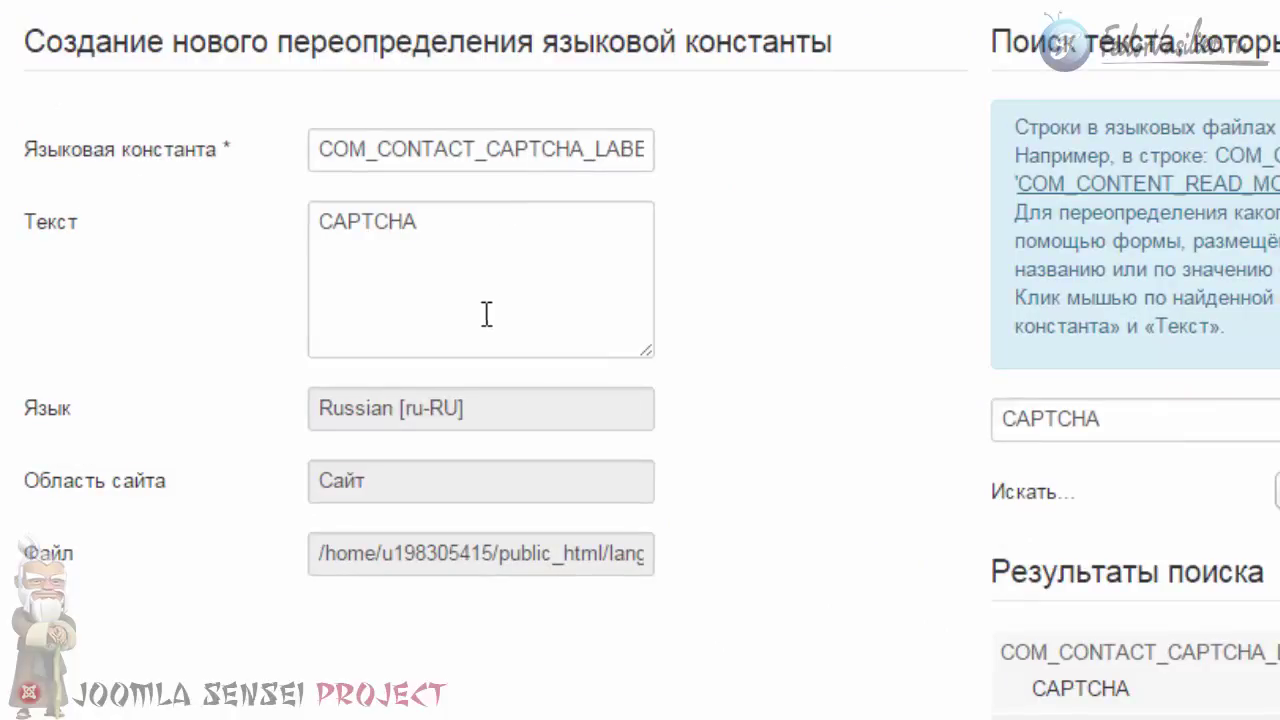
drag(320, 149, 429, 263)
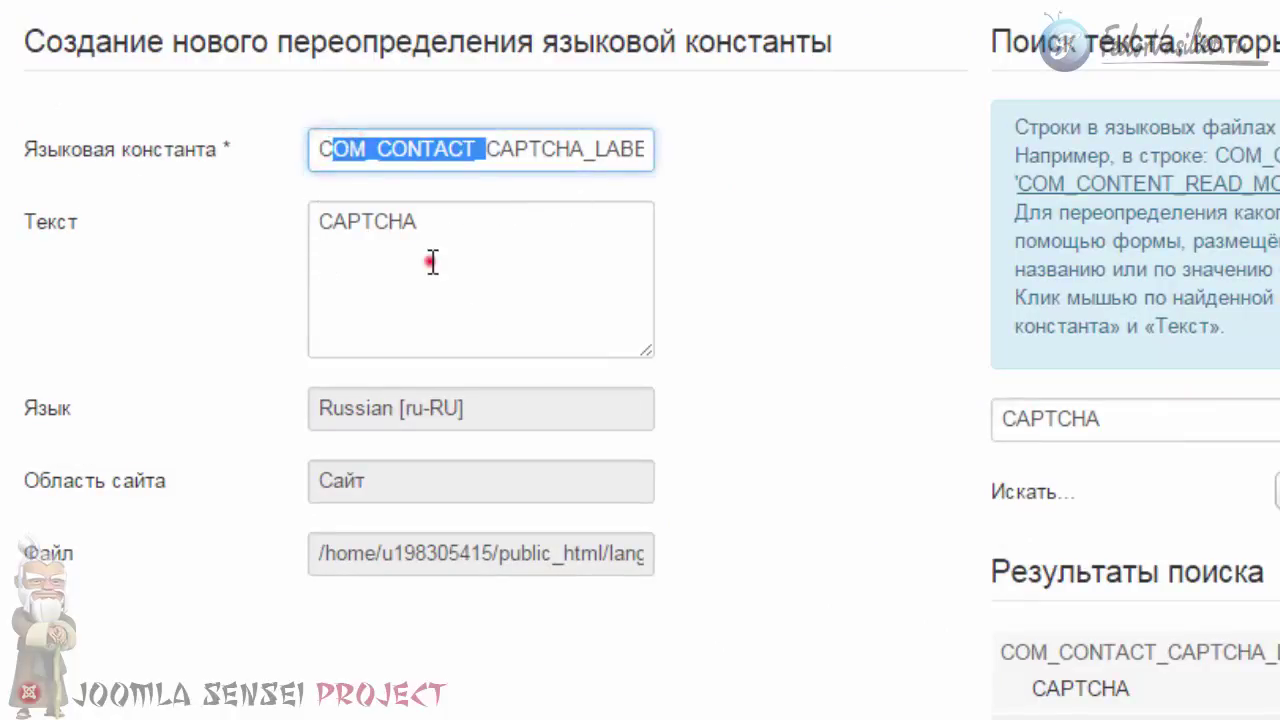
click(430, 262)
Replace the override's text with "Капчя" and save and close the override
double_click(477, 218)
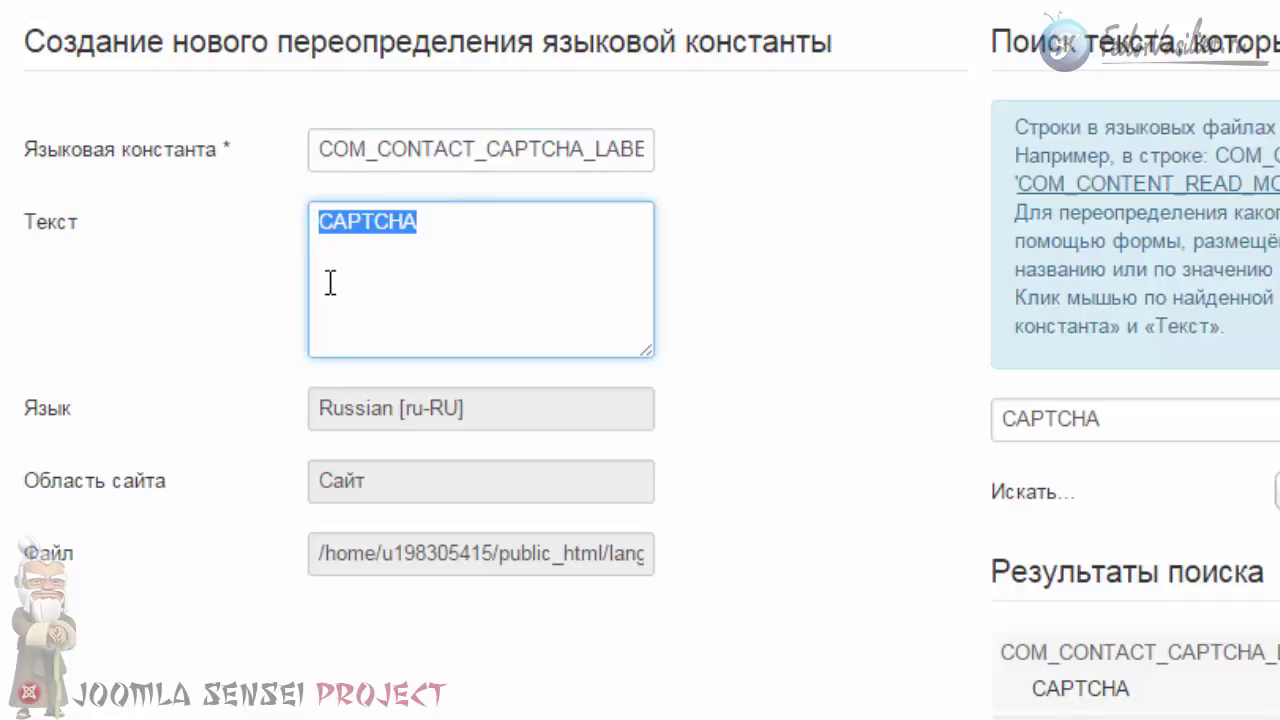
text(Капча)
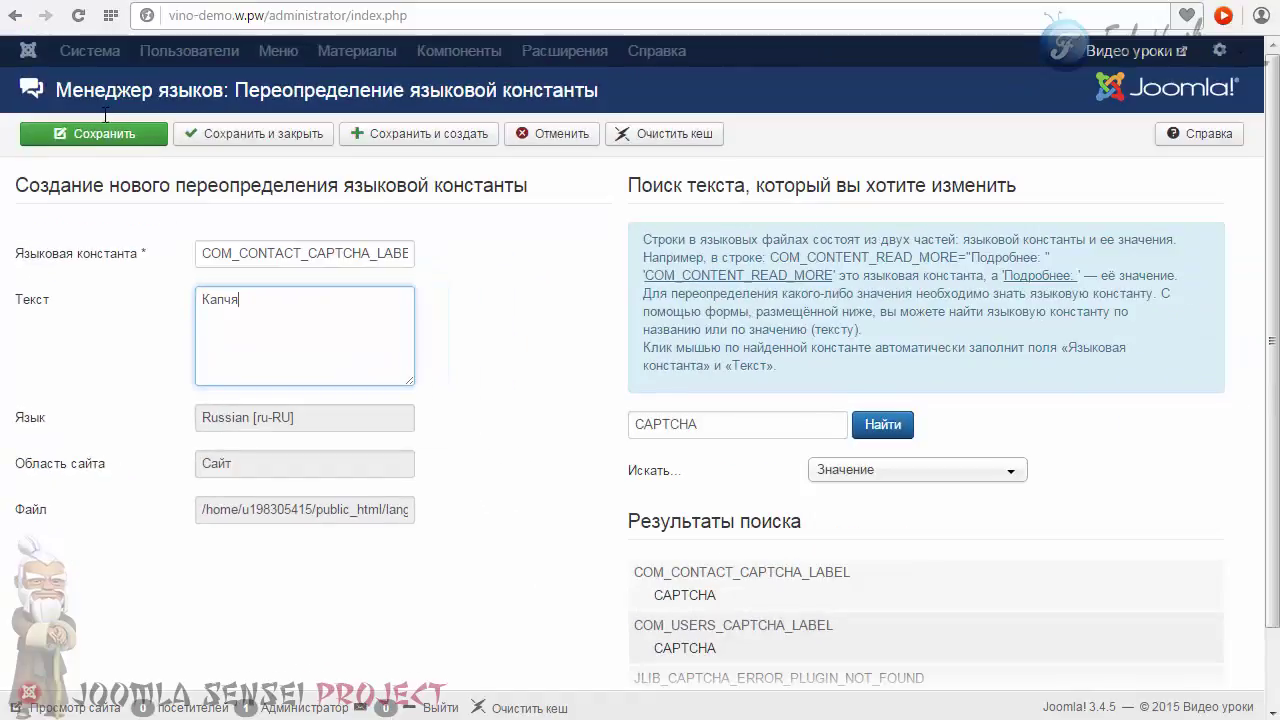
click(106, 134)
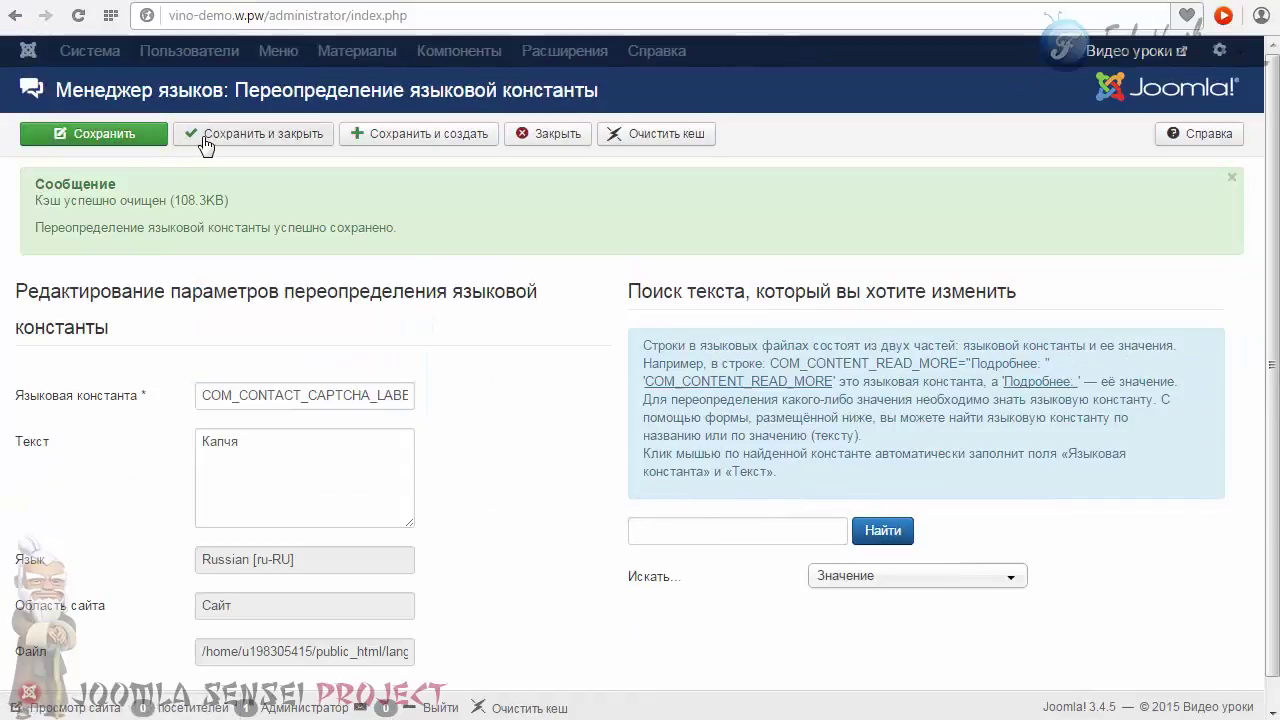
click(225, 134)
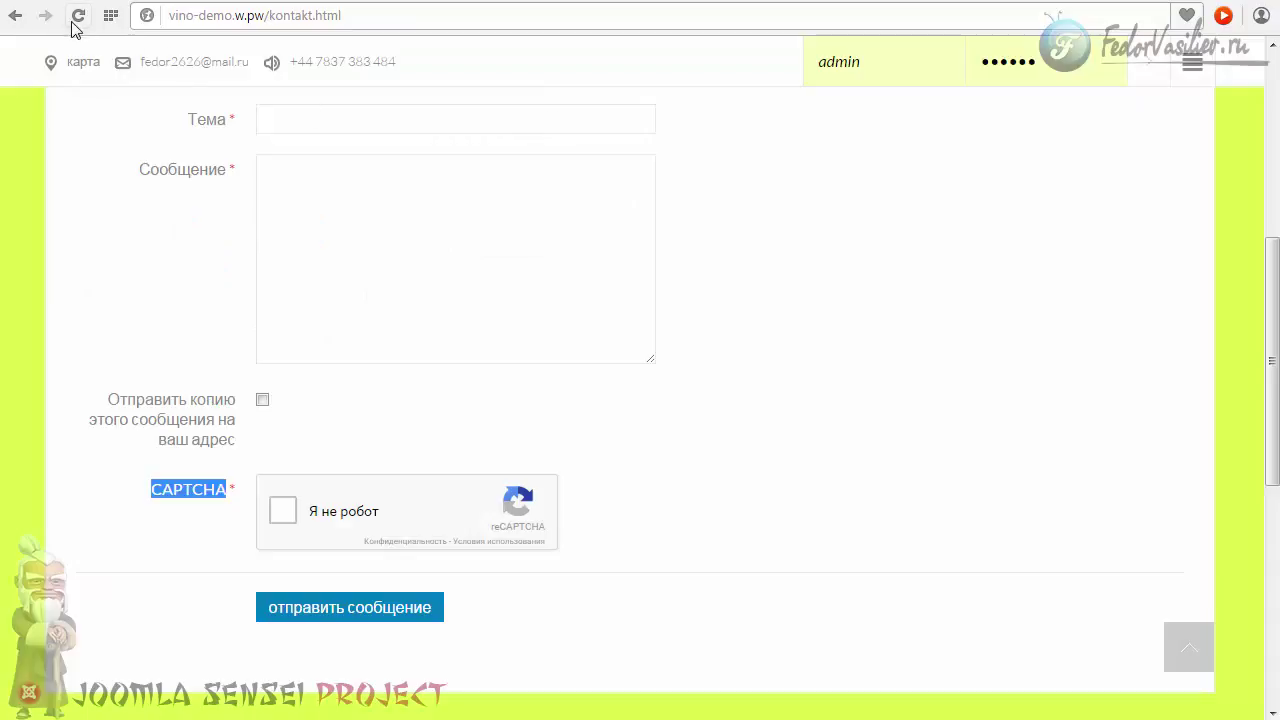
Switch to the site, reload the contact page and check the CAPTCHA label in the feedback form
click(74, 18)
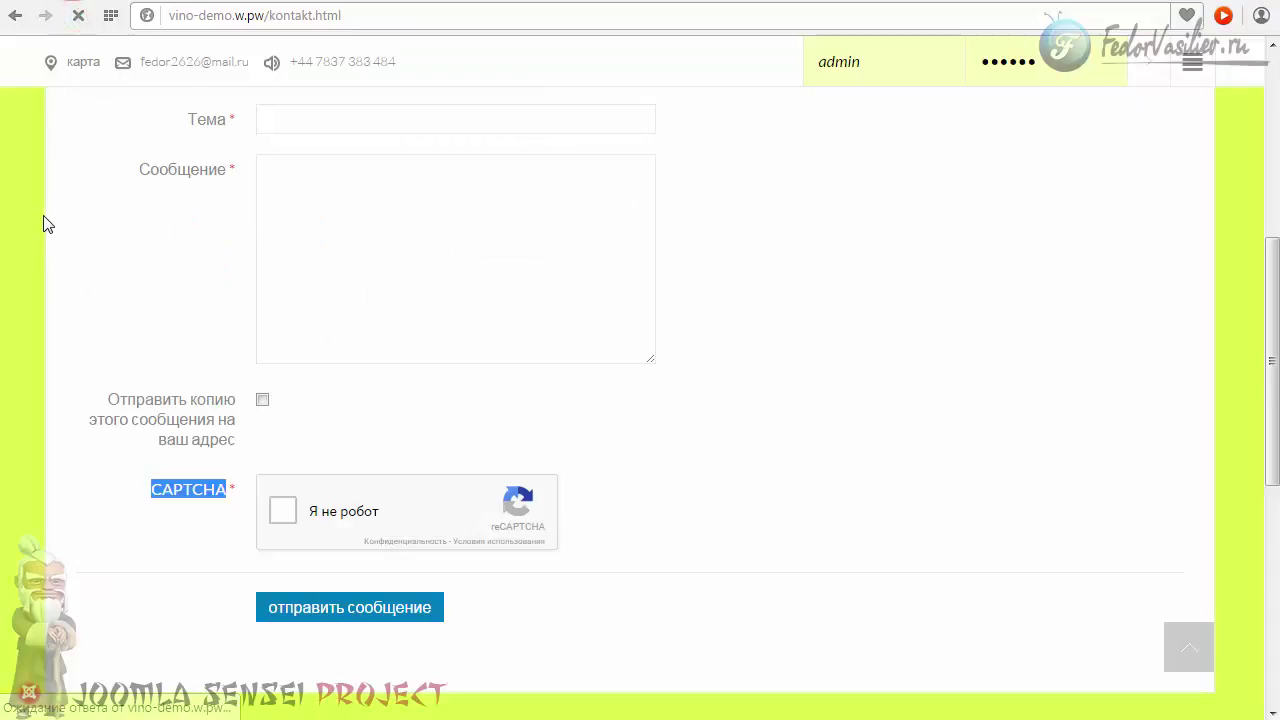
scroll(87, 276, up, 8)
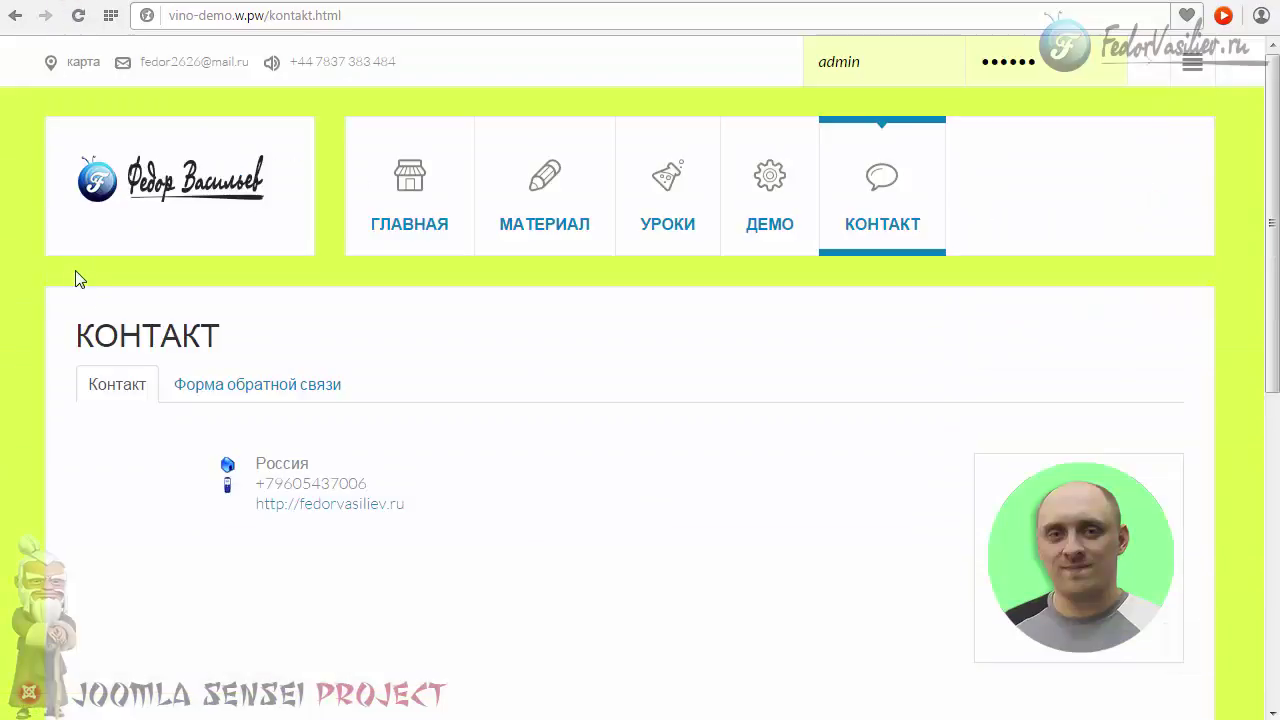
click(207, 385)
scroll(446, 363, down, 5)
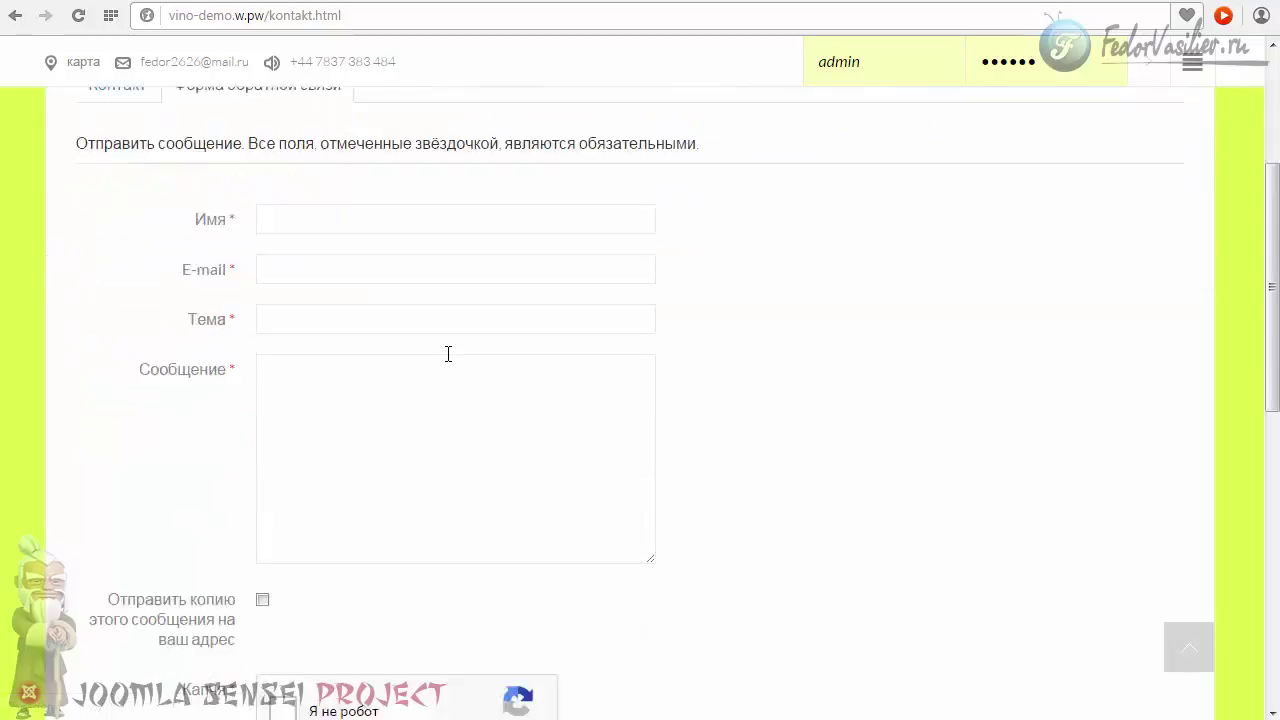
mouse_move(193, 507)
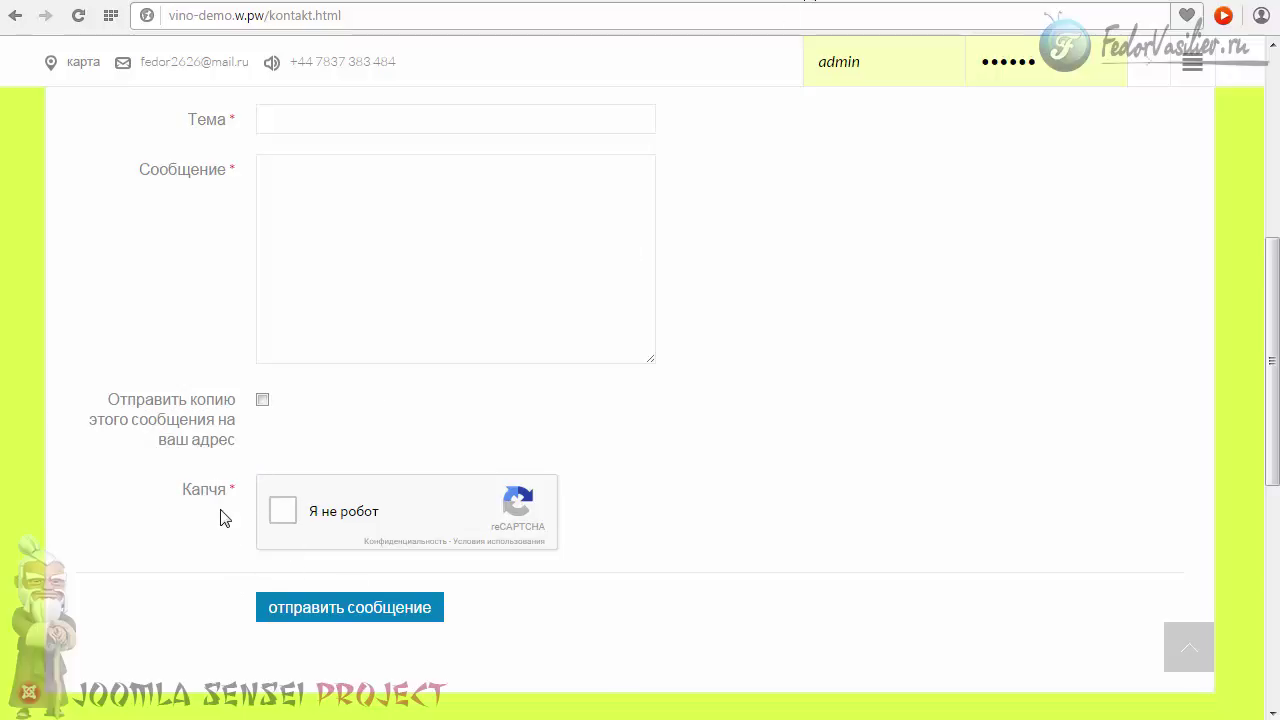
scroll(220, 517, up, 2)
Back in the administrator, open the COM_CONTACT_CAPTCHA_LABEL override, clear its text and save it
click(810, 4)
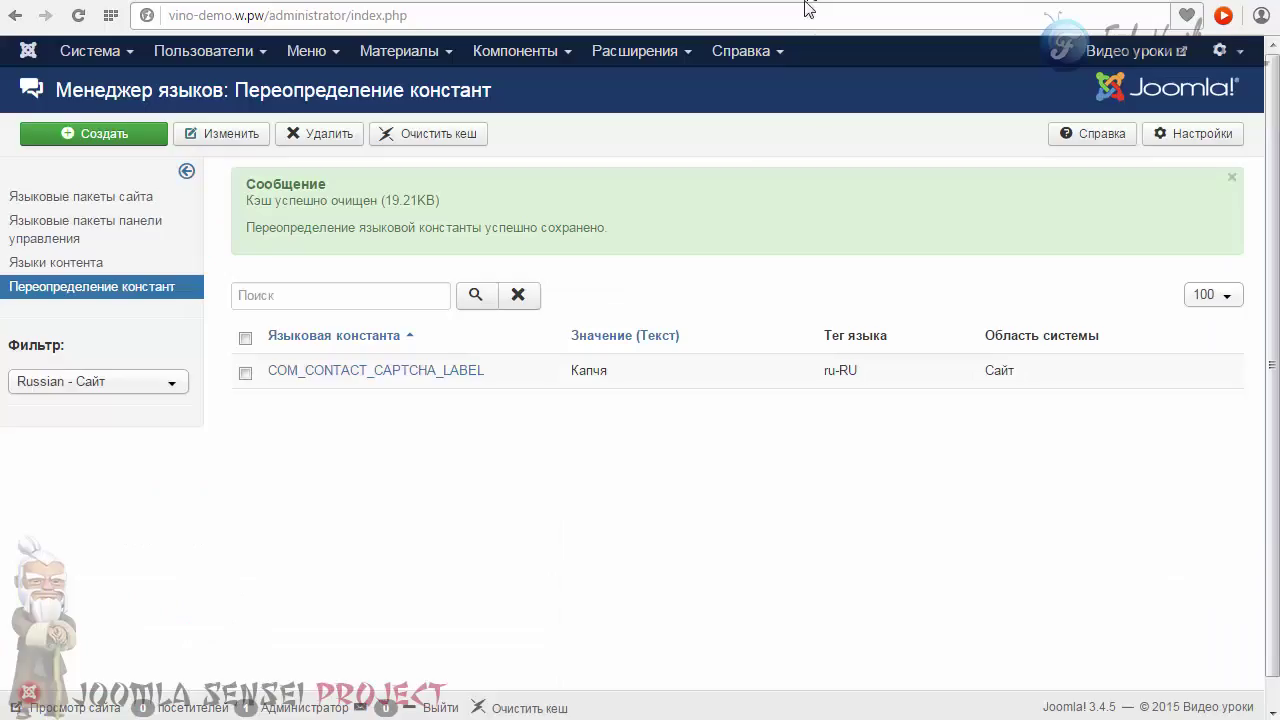
click(338, 371)
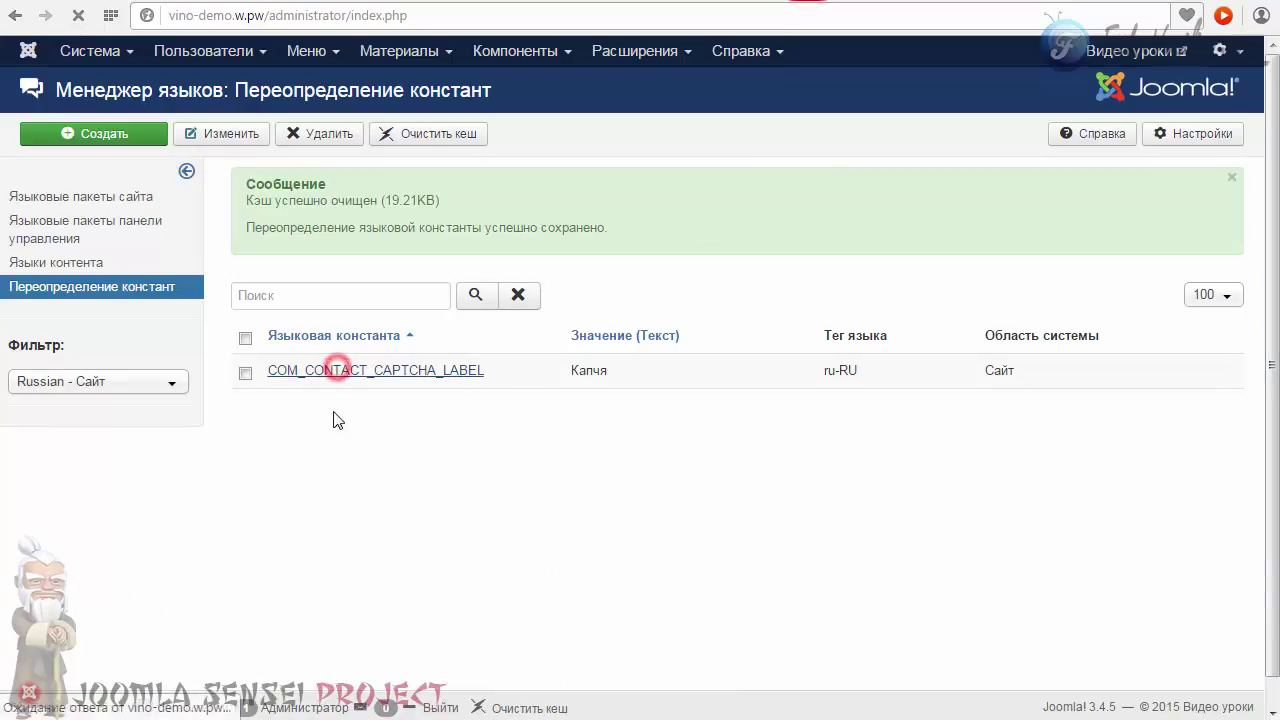
click(238, 290)
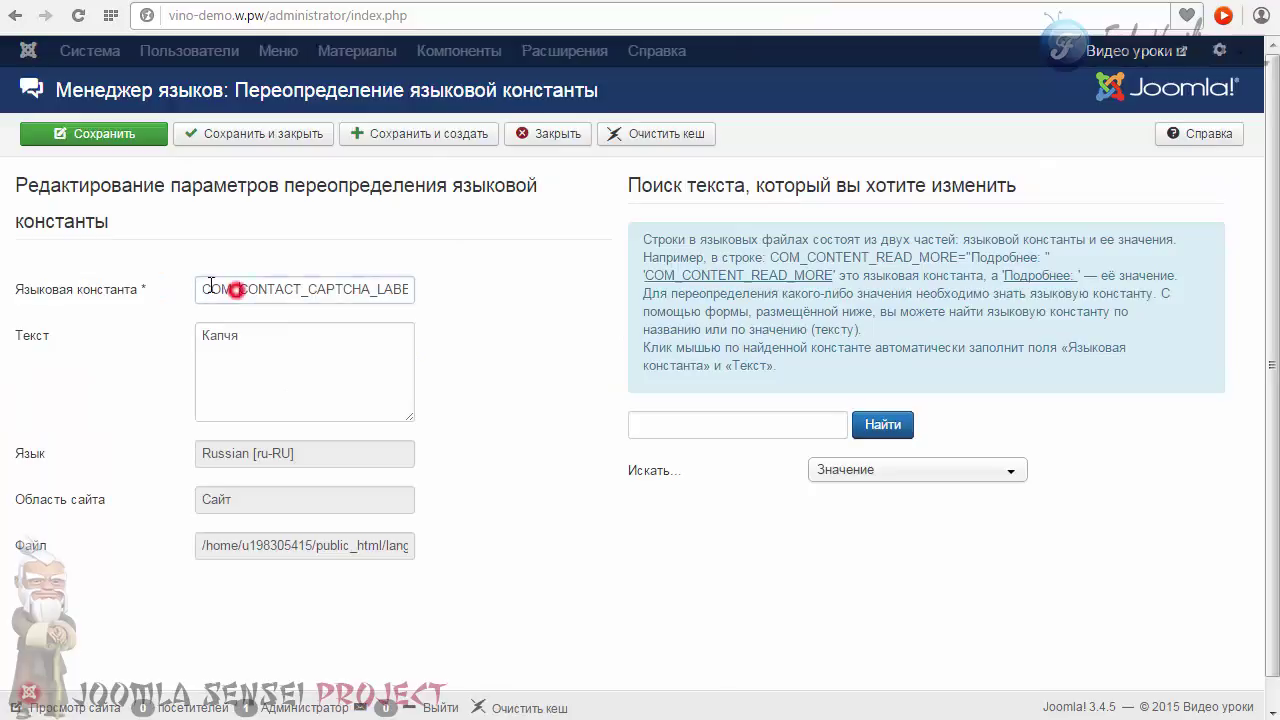
drag(257, 341, 150, 325)
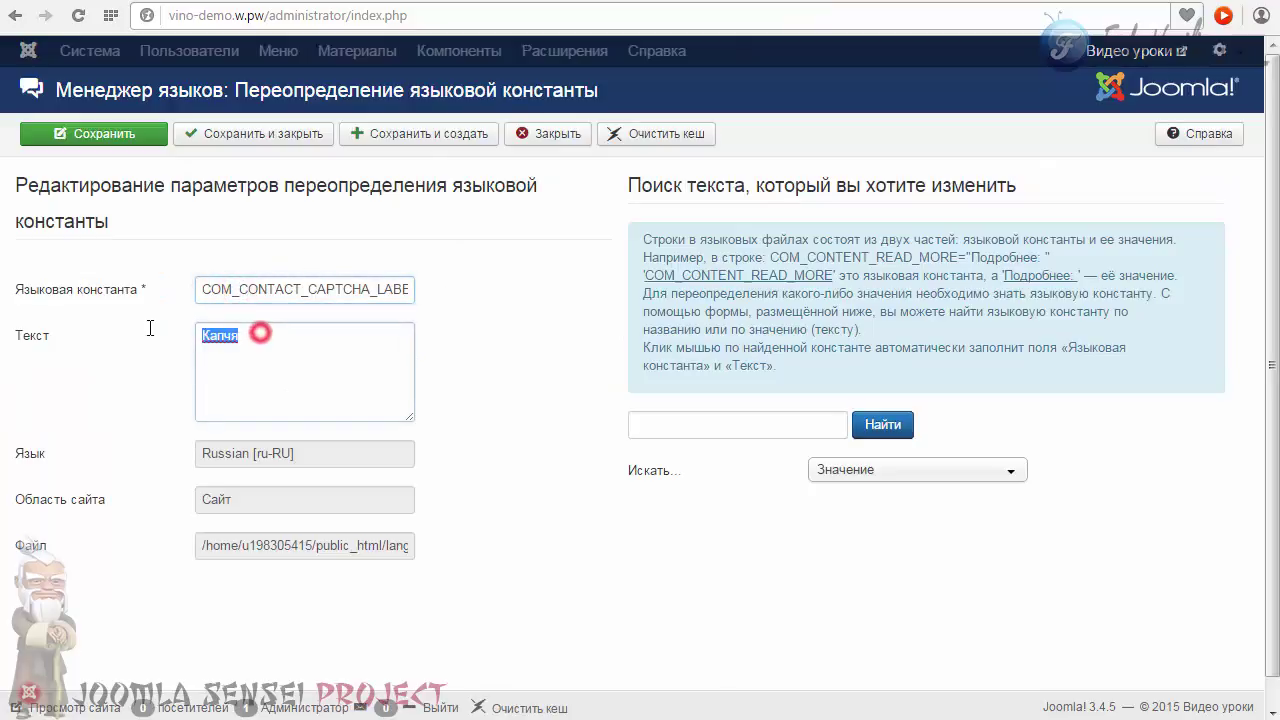
key(BackSpace)
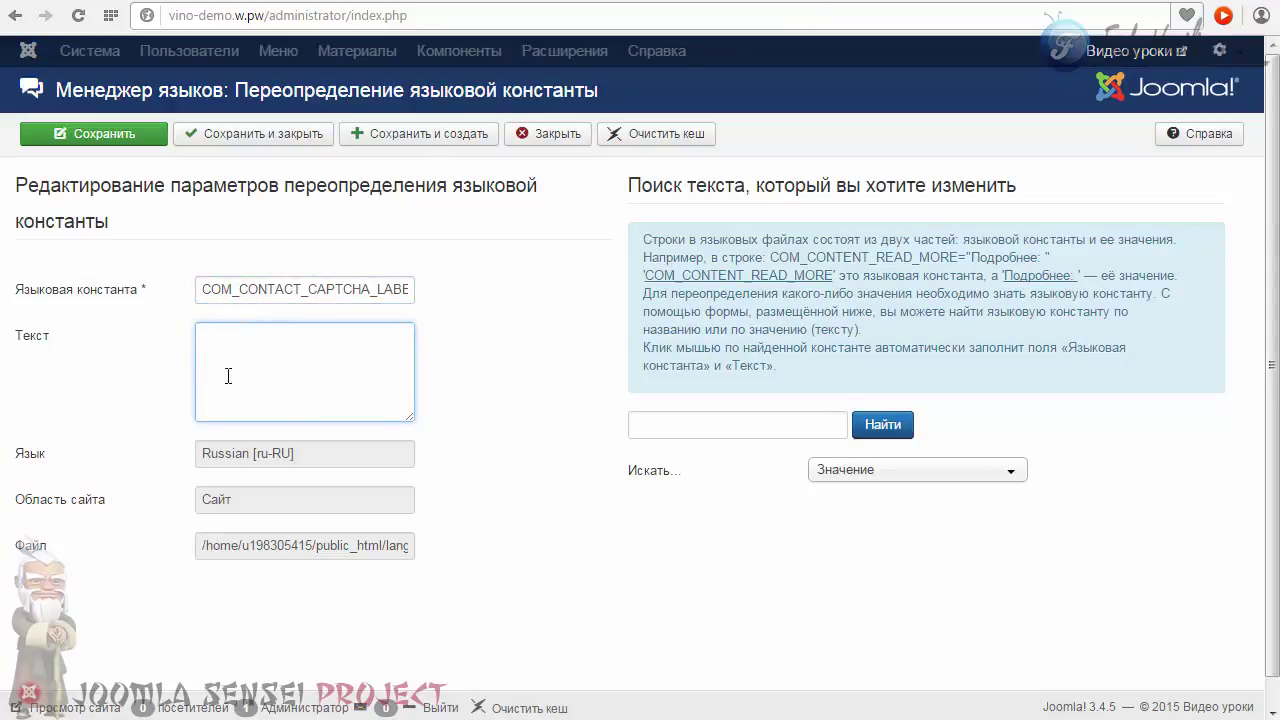
click(86, 133)
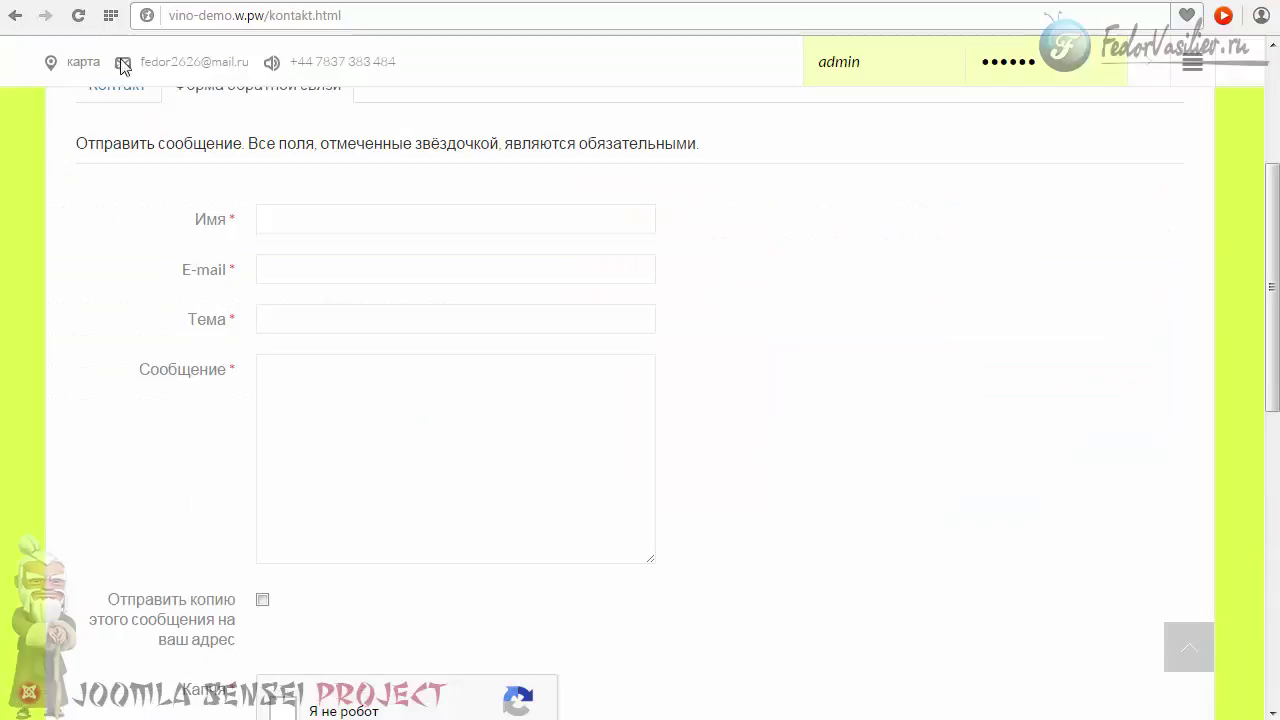
Reload the site's contact page and check the CAPTCHA label area in the feedback form again
click(78, 15)
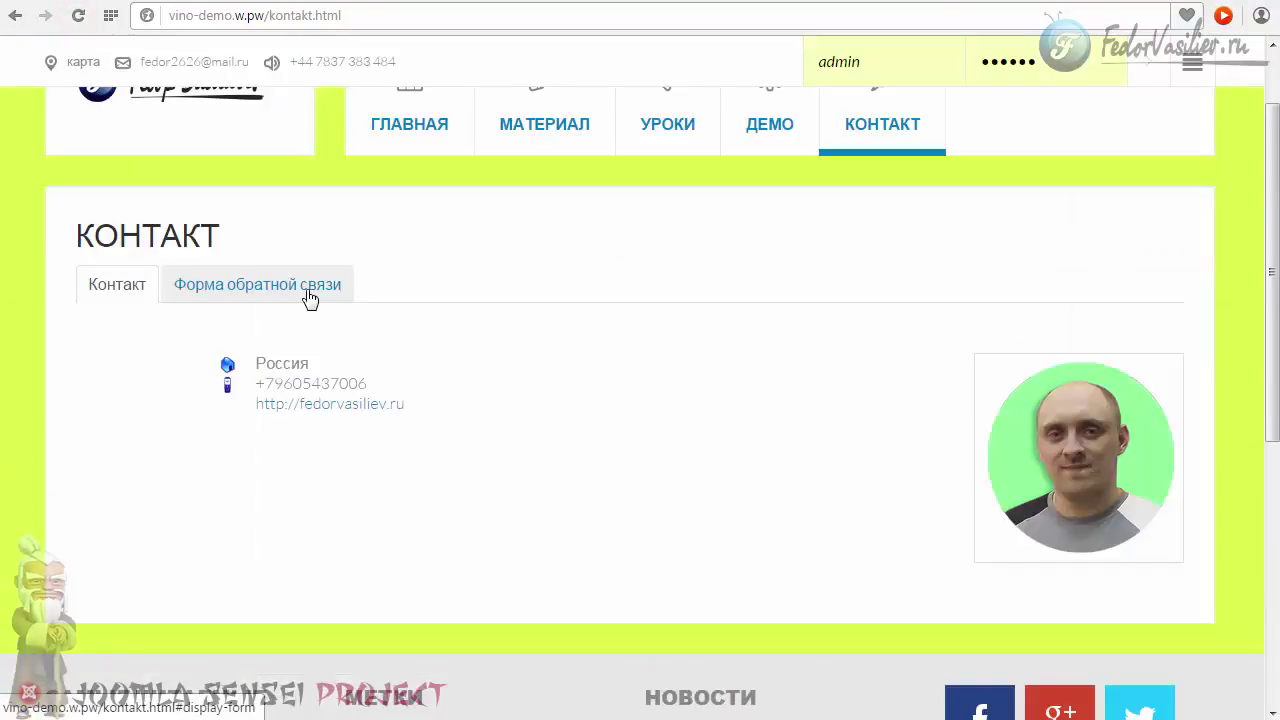
click(312, 292)
scroll(440, 309, down, 7)
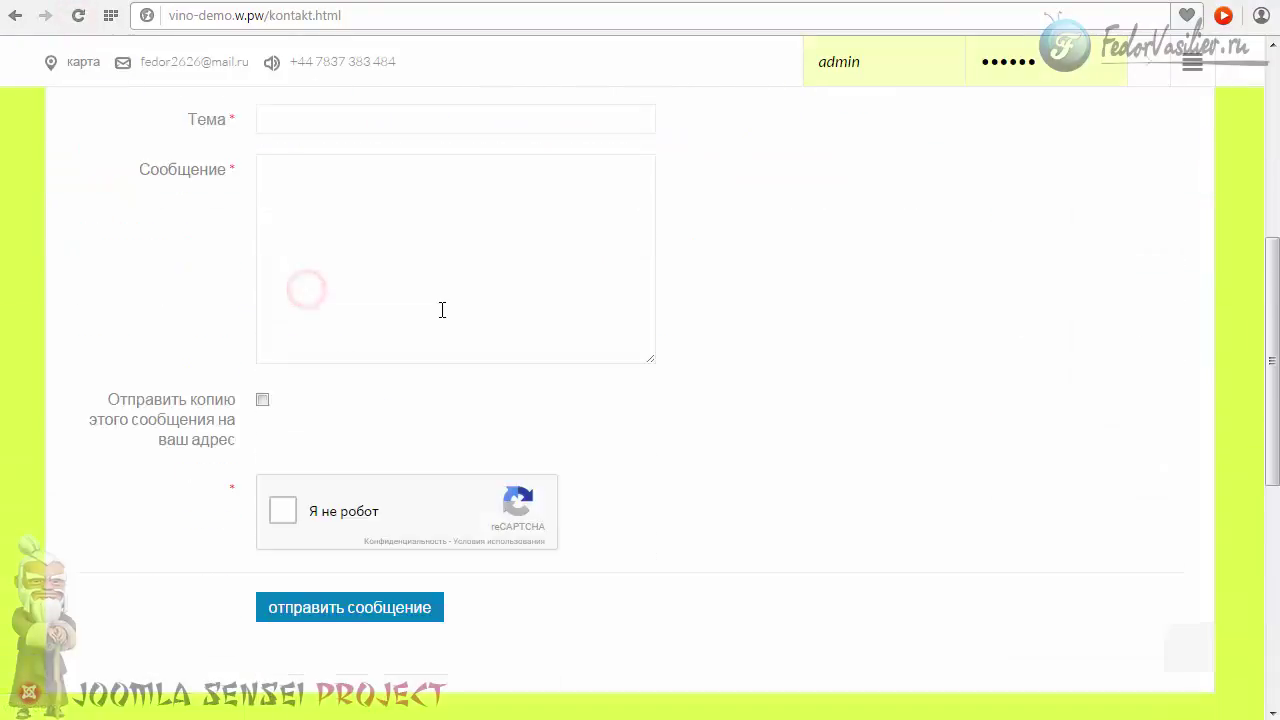
scroll(395, 420, up, 3)
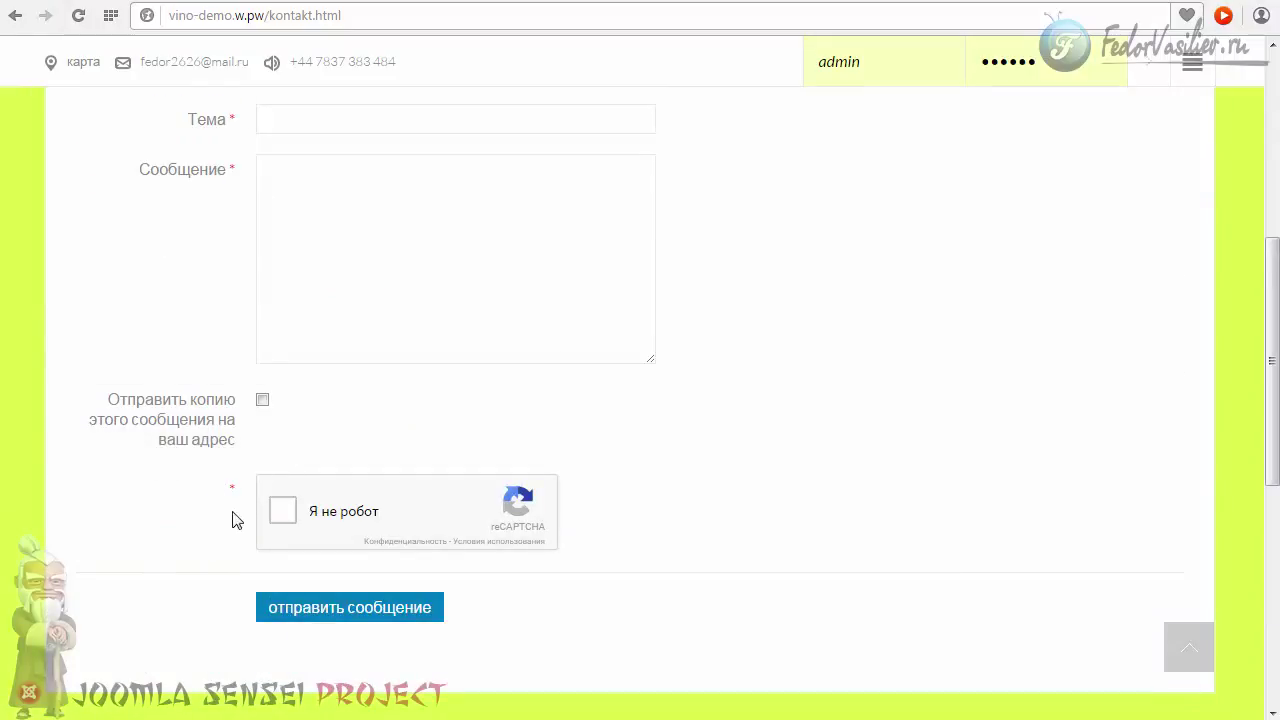
mouse_move(226, 501)
Return to the COM_CONTACT_CAPTCHA_LABEL override and restore its text to "Капчя"
click(818, 2)
click(227, 466)
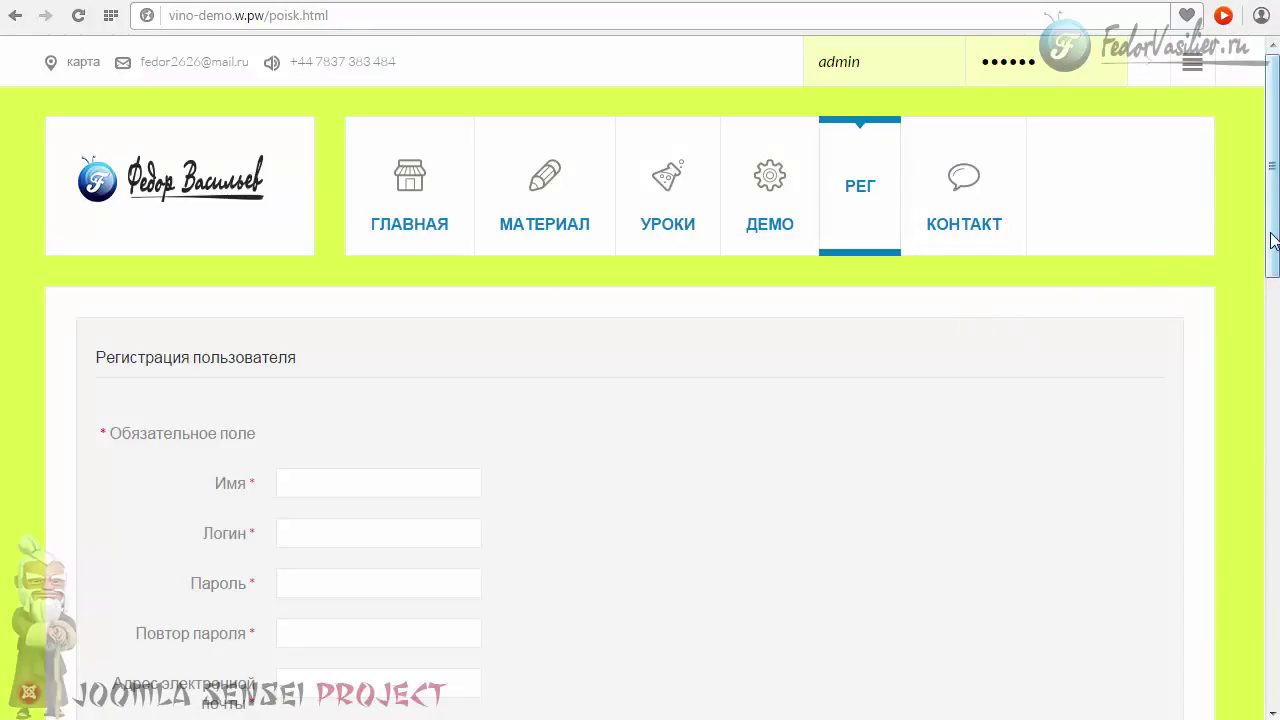
On the site's user registration page, copy the CAPTCHA label text from the form
scroll(1276, 273, down, 3)
scroll(597, 417, down, 2)
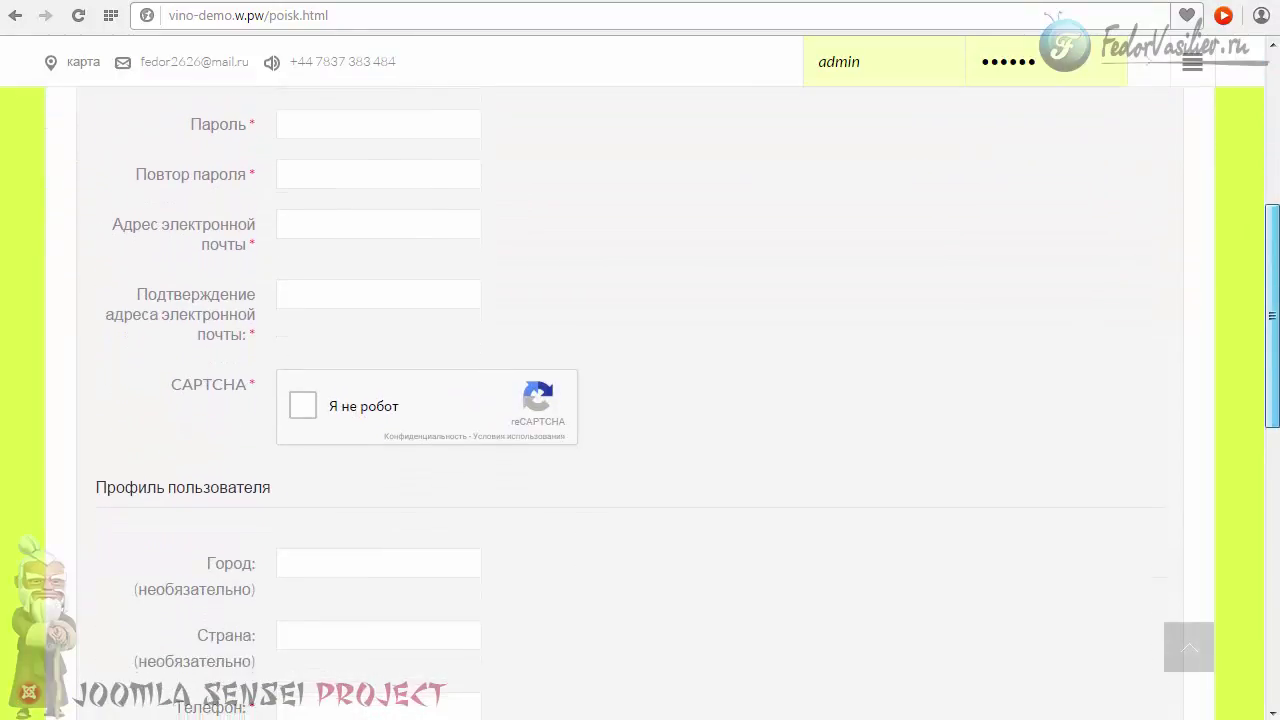
drag(171, 295, 246, 292)
key(ctrl+c)
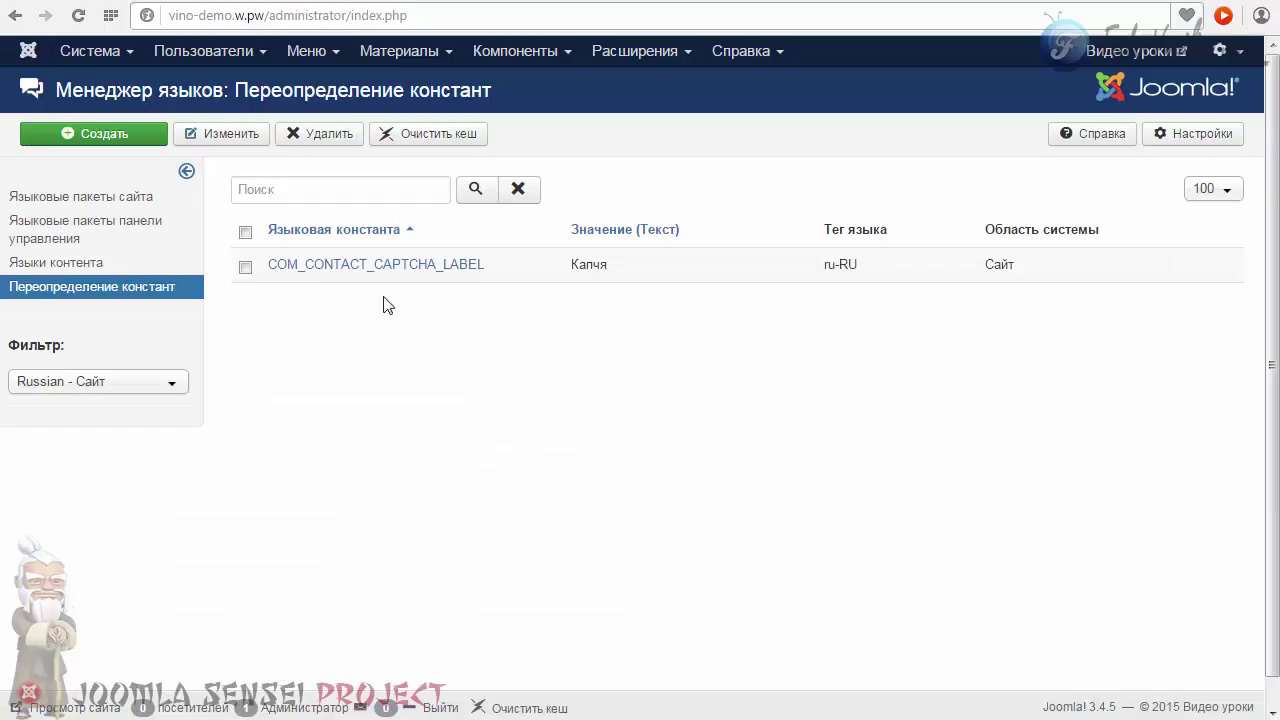
Start a new override, search the language strings by value for the copied text CAPTCHA and pick COM_USERS_CAPTCHA_LABEL
click(104, 133)
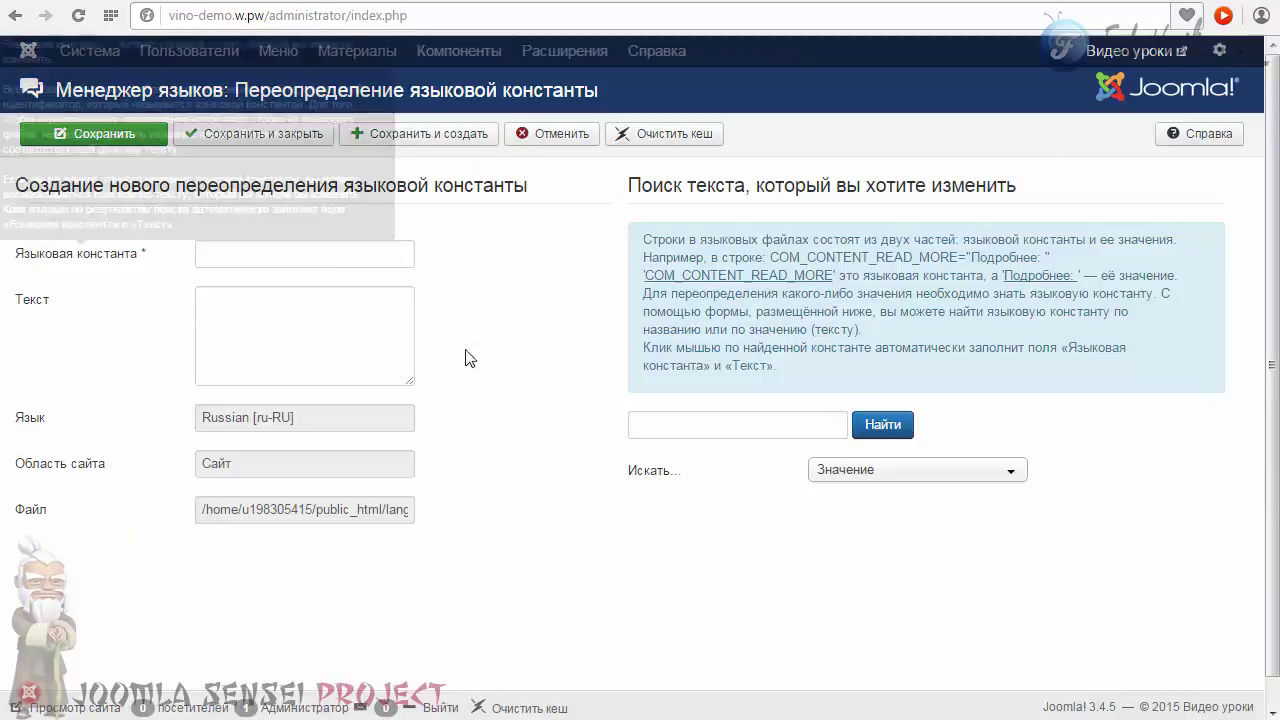
right_click(660, 425)
click(722, 545)
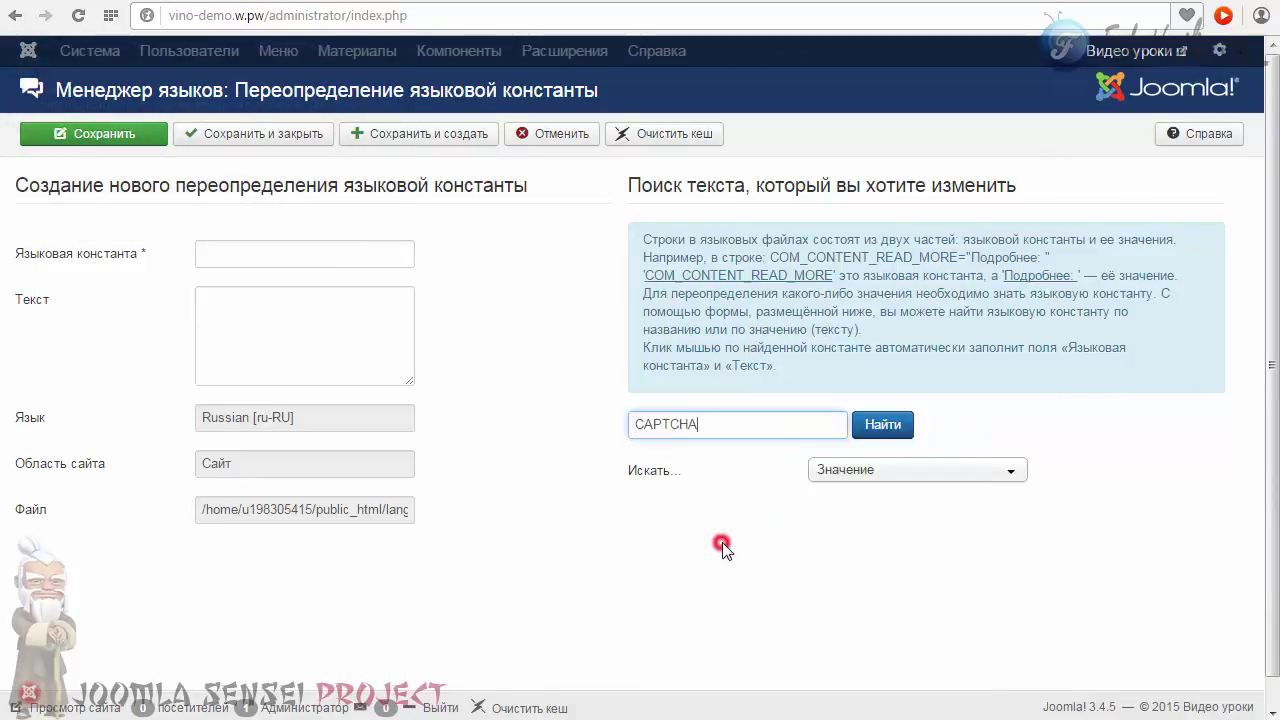
click(882, 425)
scroll(1000, 410, down, 2)
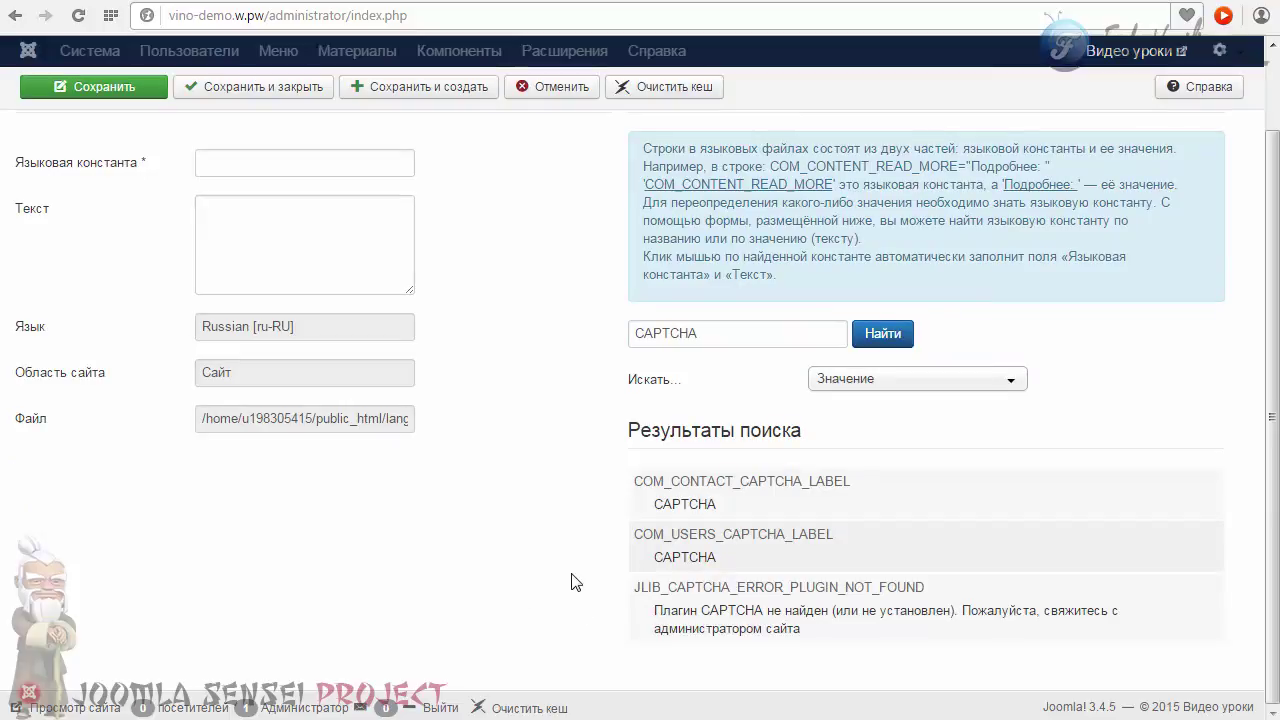
click(750, 546)
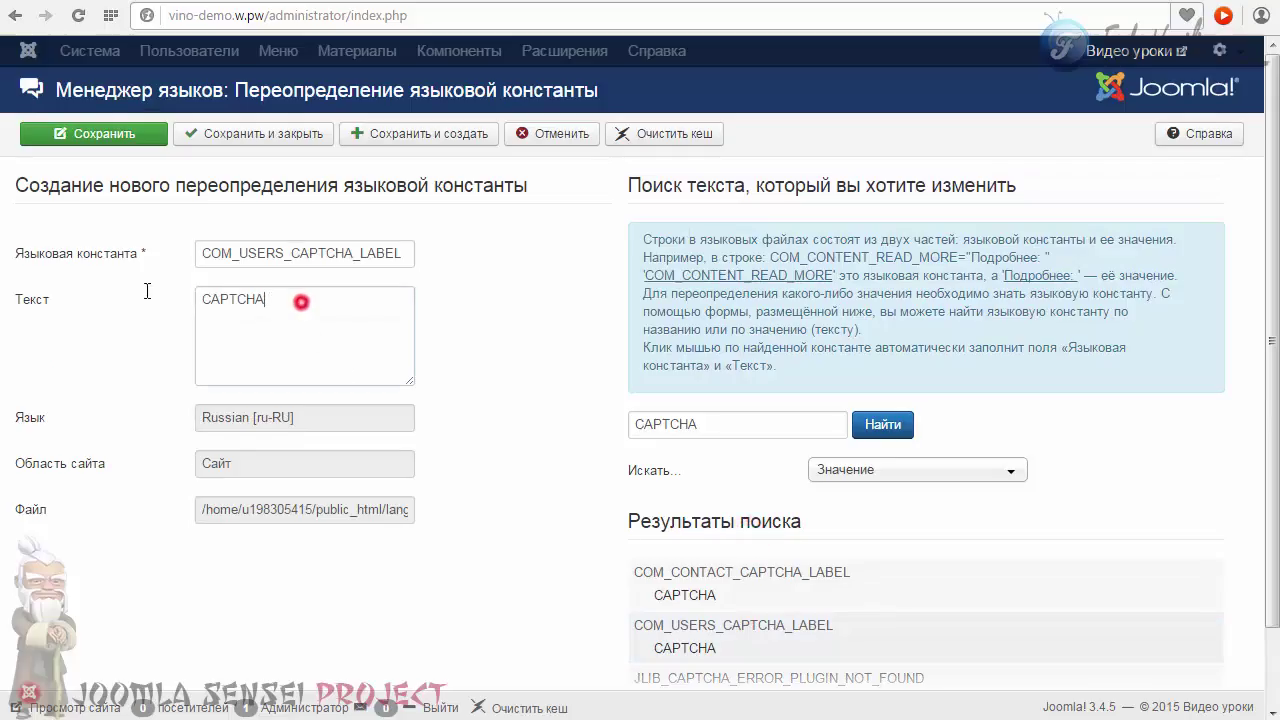
Set the text of the COM_USERS_CAPTCHA_LABEL override to "Капчя" and save it
double_click(297, 302)
text(К)
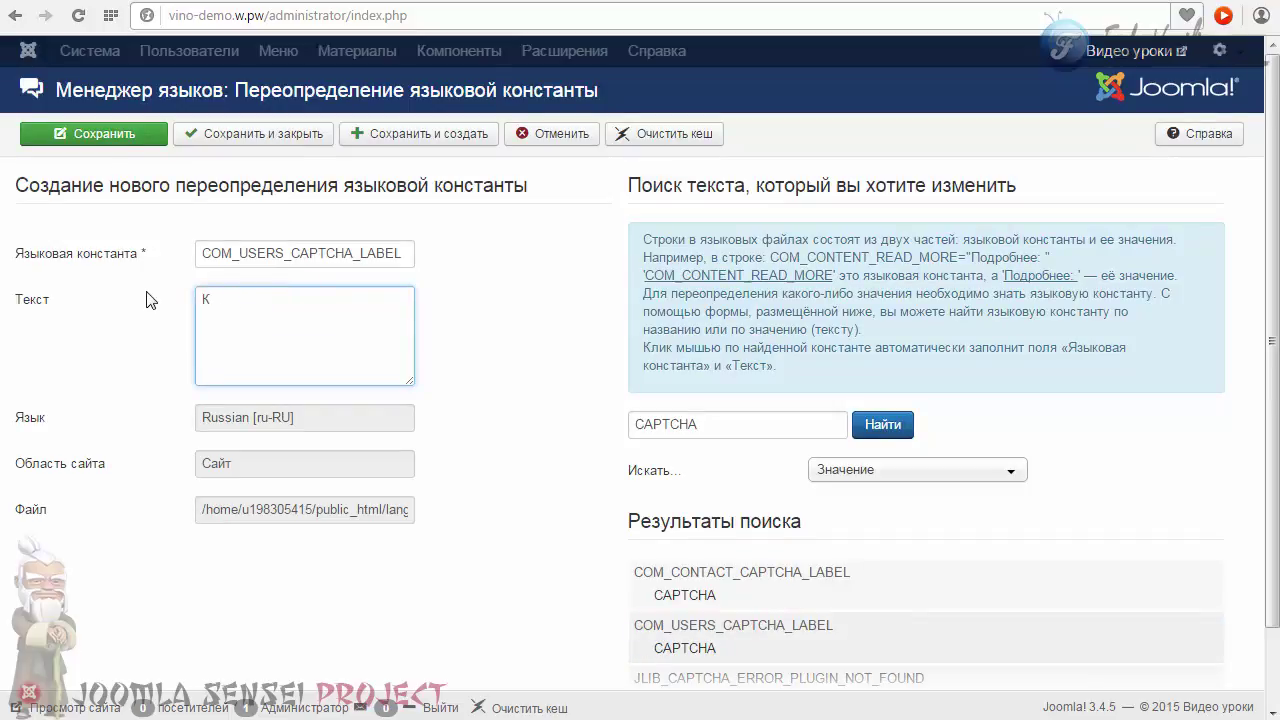
text(апча)
click(95, 133)
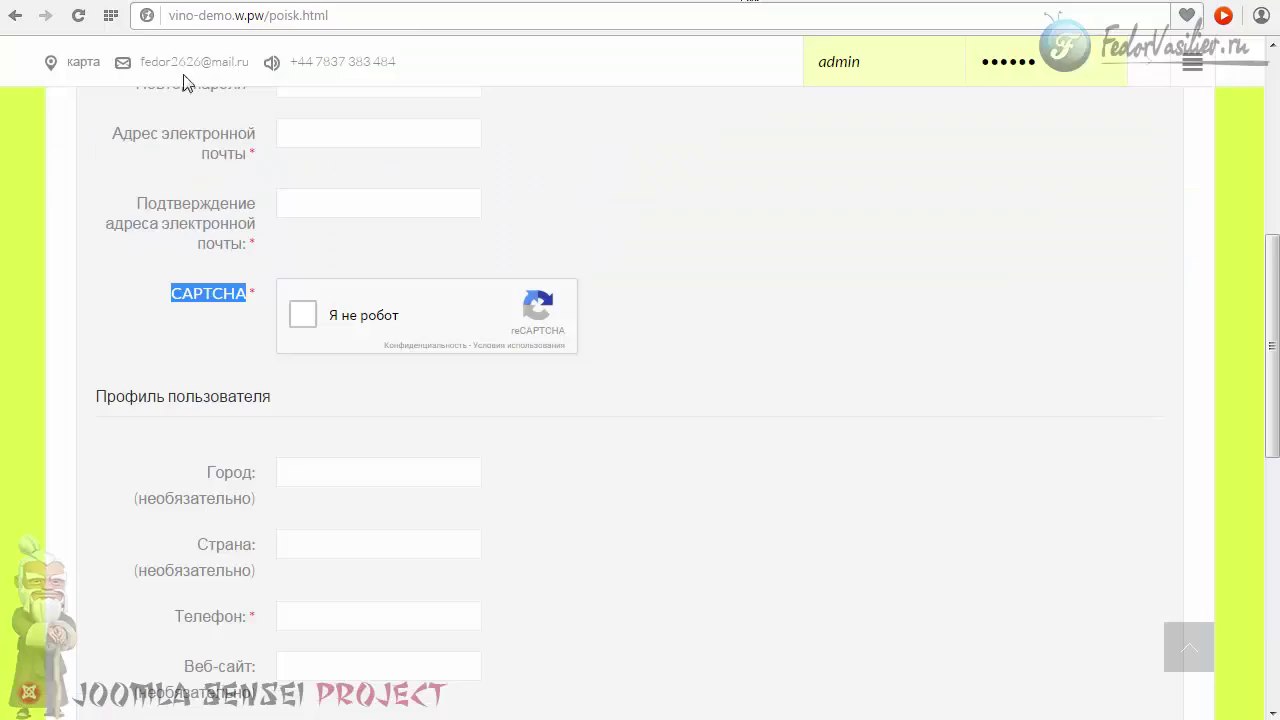
Reload the site's user registration page and check the CAPTCHA label and the other field labels in the form
click(78, 15)
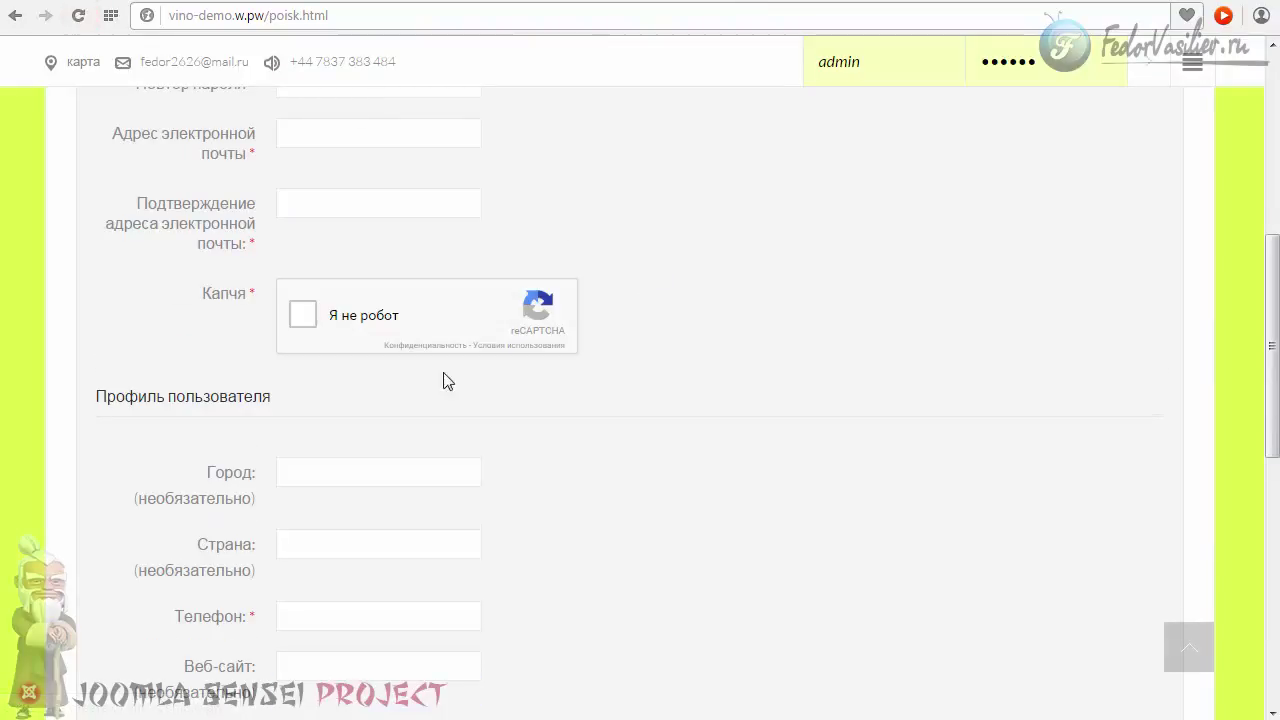
scroll(645, 380, up, 2)
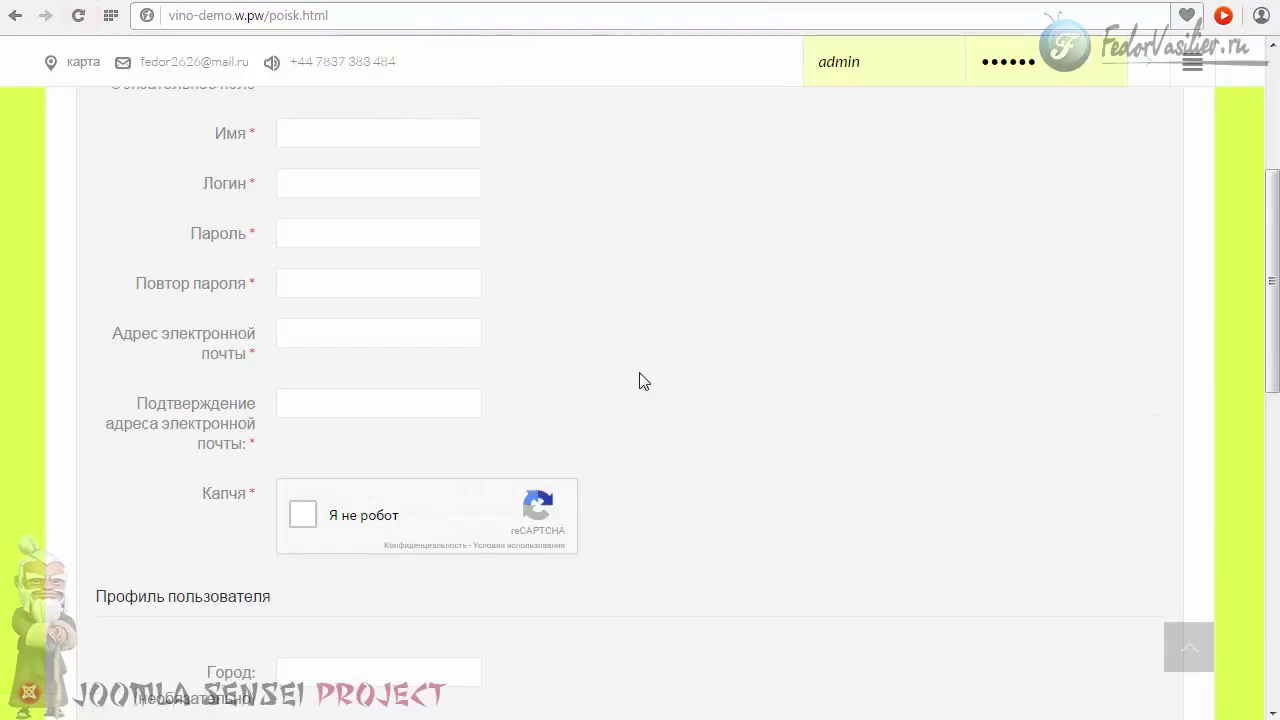
triple_click(216, 497)
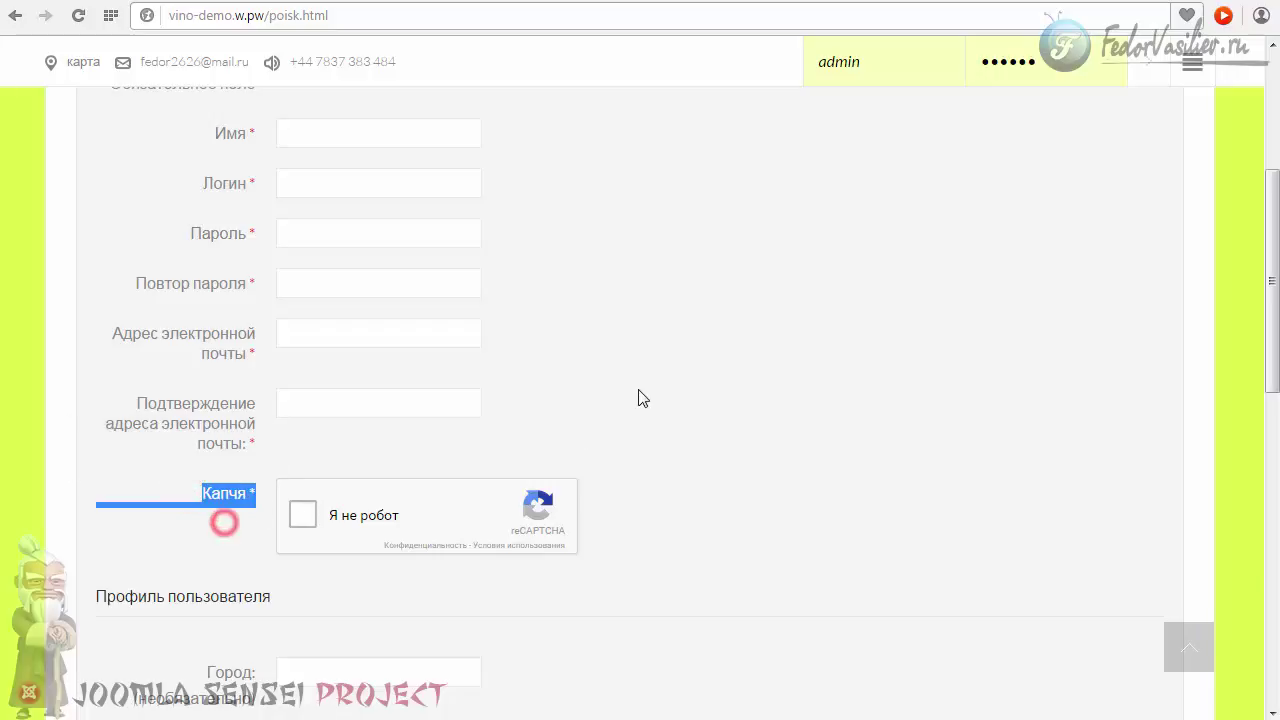
scroll(641, 397, up, 3)
scroll(611, 409, down, 2)
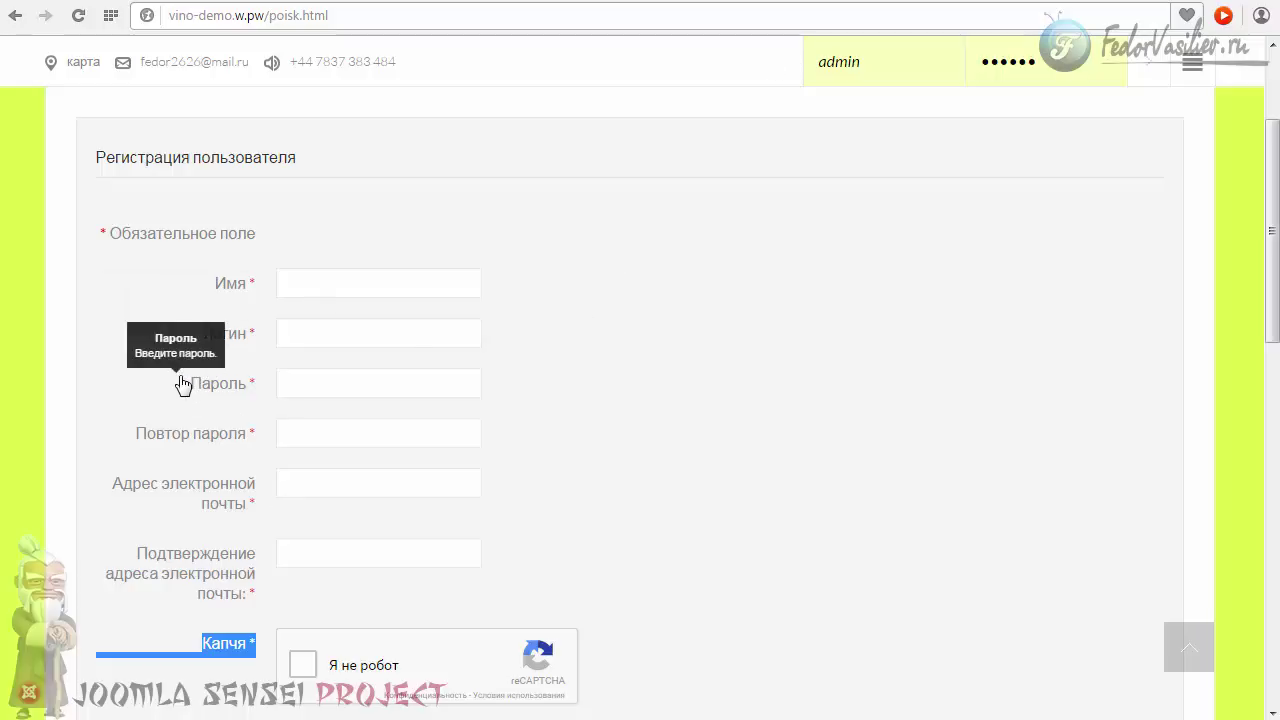
drag(177, 379, 246, 390)
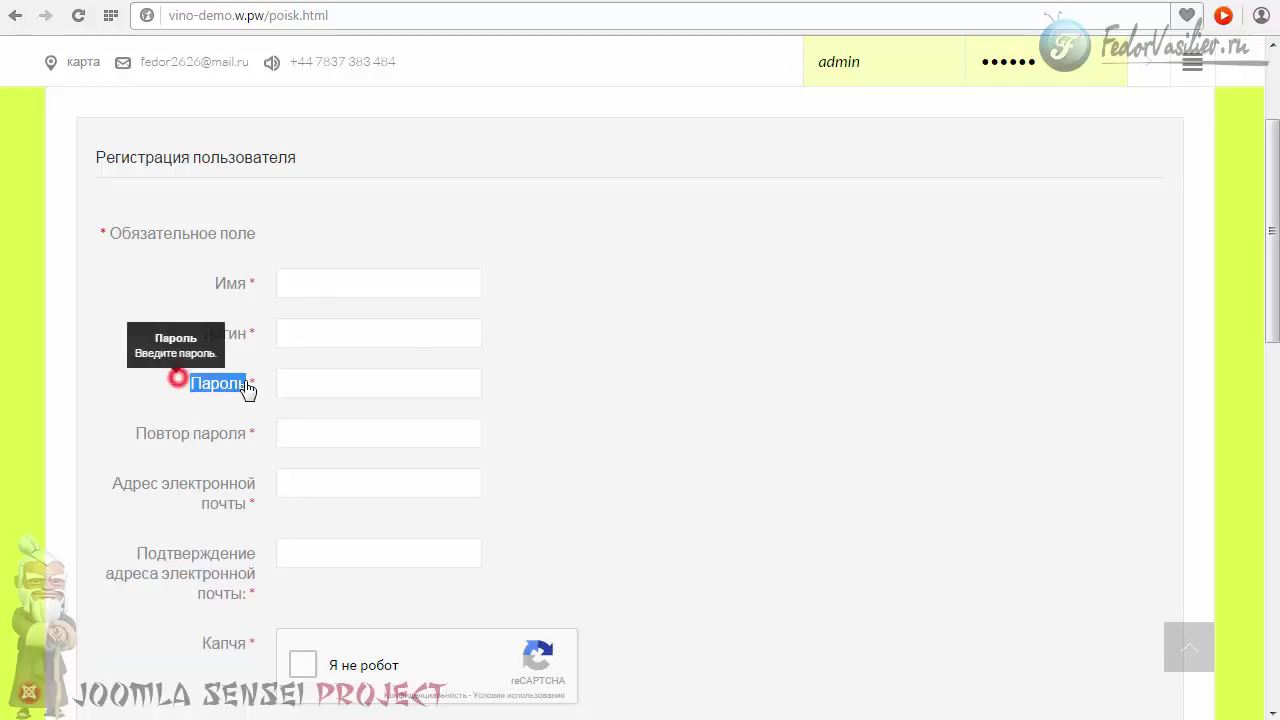
Close the COM_USERS_CAPTCHA_LABEL override and copy the introductory sentence above the feedback form on the site's contact page
click(800, 2)
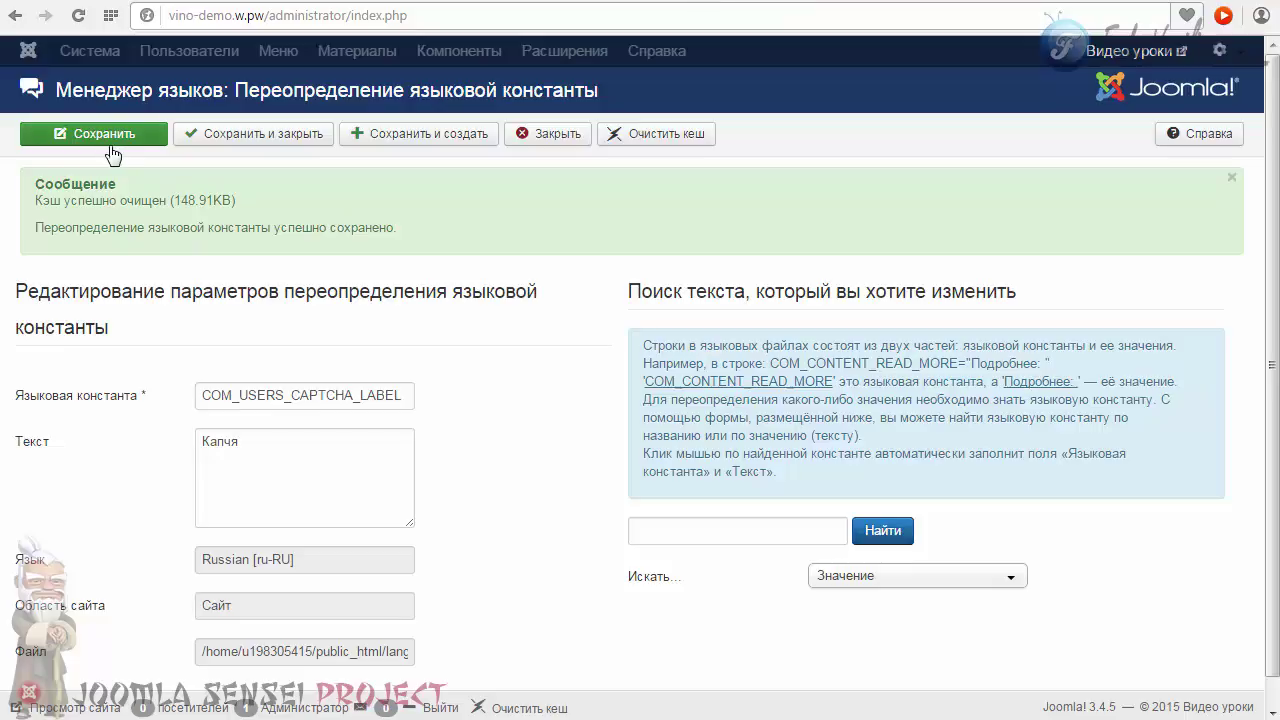
click(522, 136)
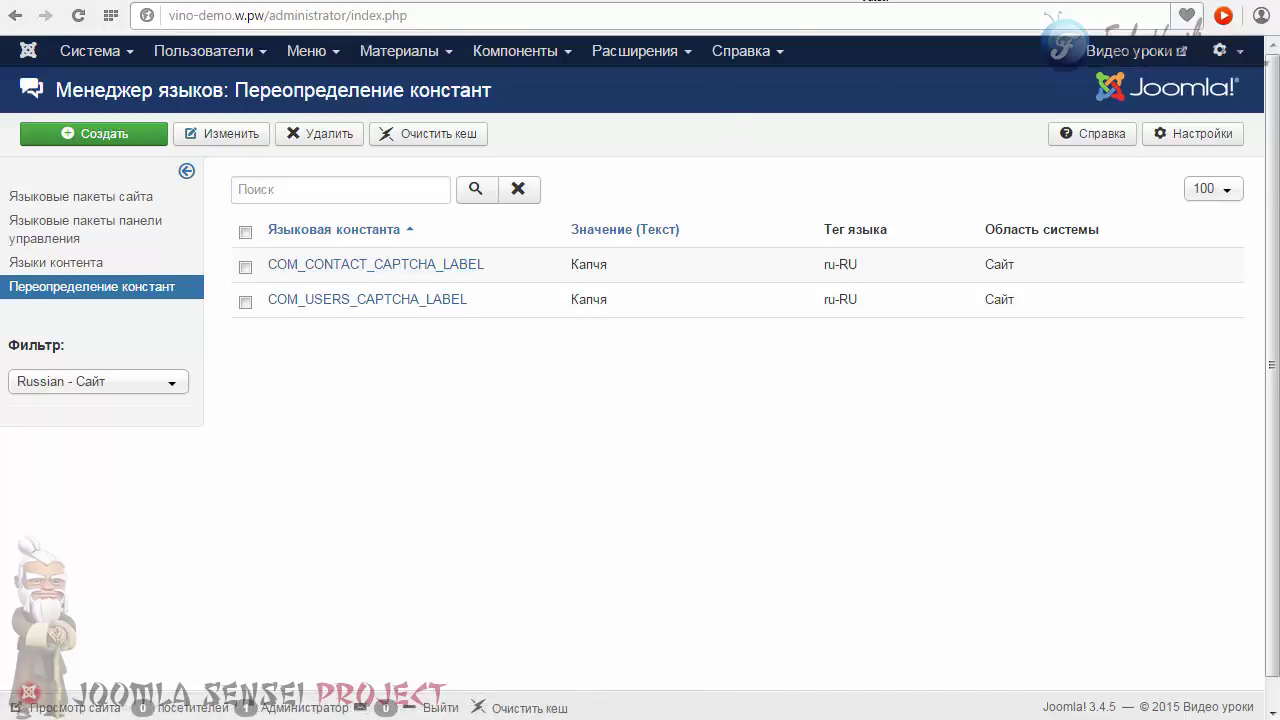
key(ctrl+Tab)
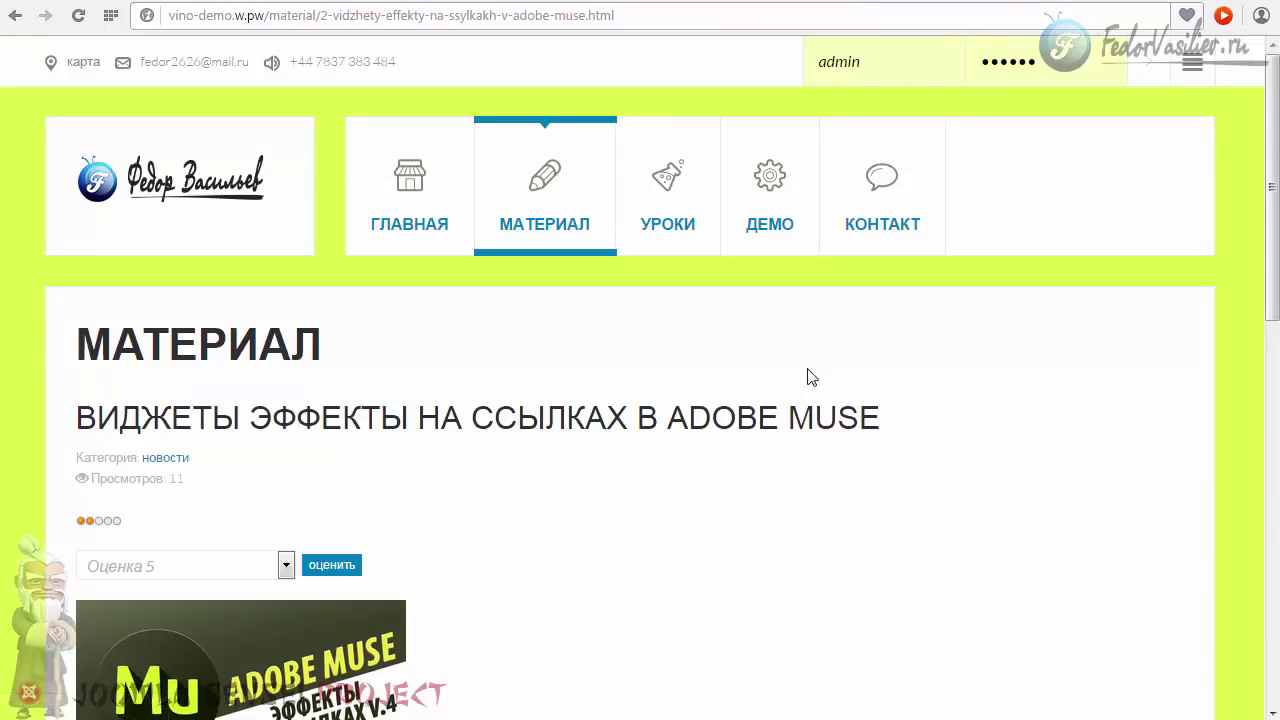
click(791, 243)
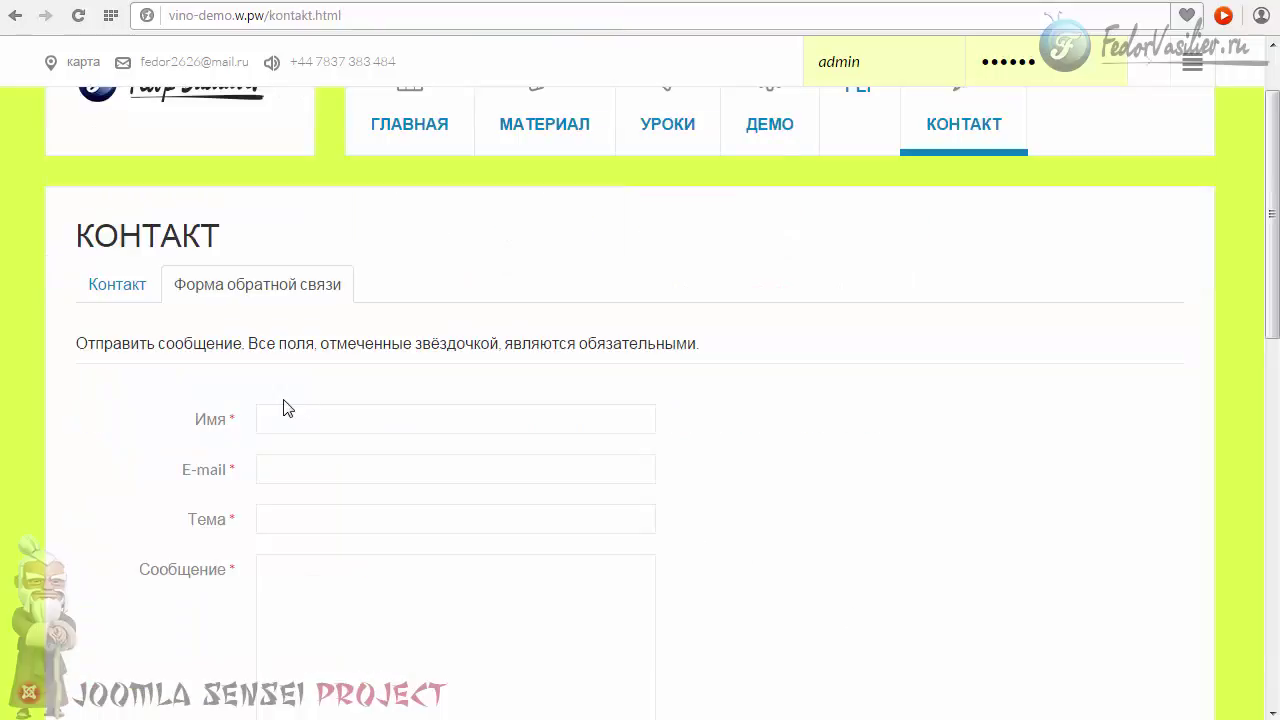
drag(70, 352, 704, 344)
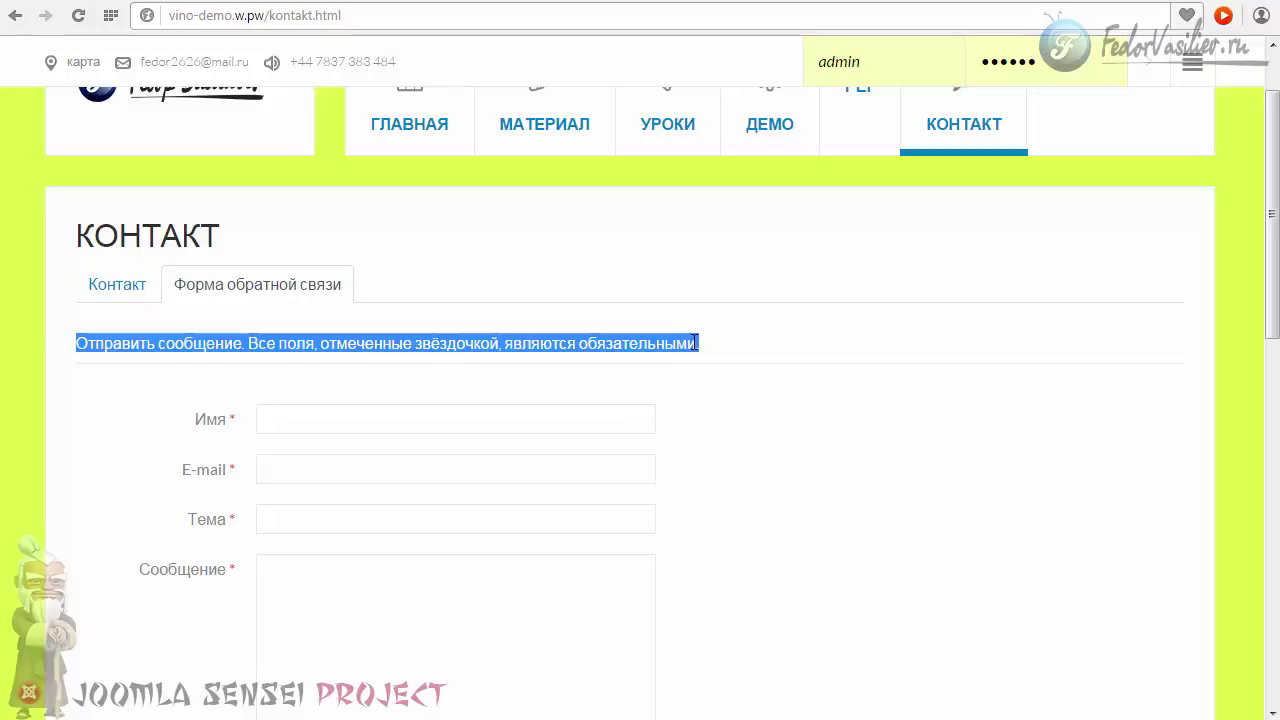
right_click(696, 343)
click(762, 407)
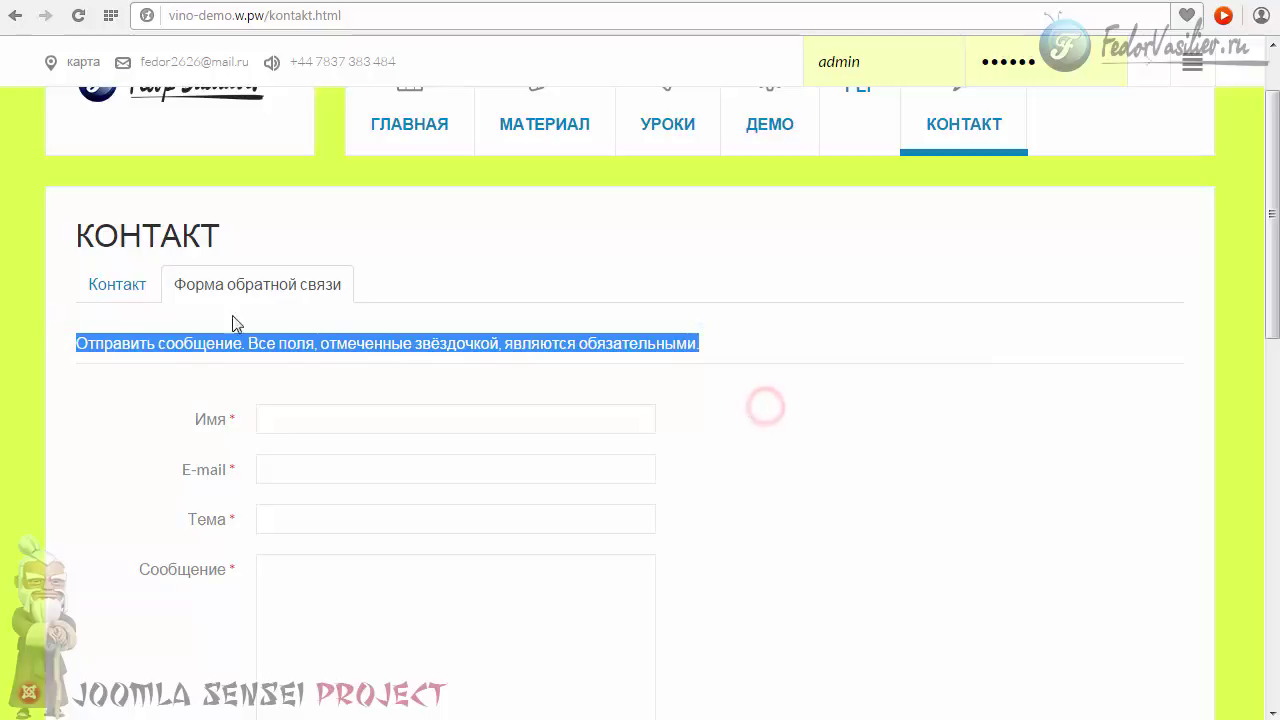
Start a new override, search the language strings by value for the copied sentence and pick COM_CONTACT_FORM_LABEL
key(ctrl+Tab)
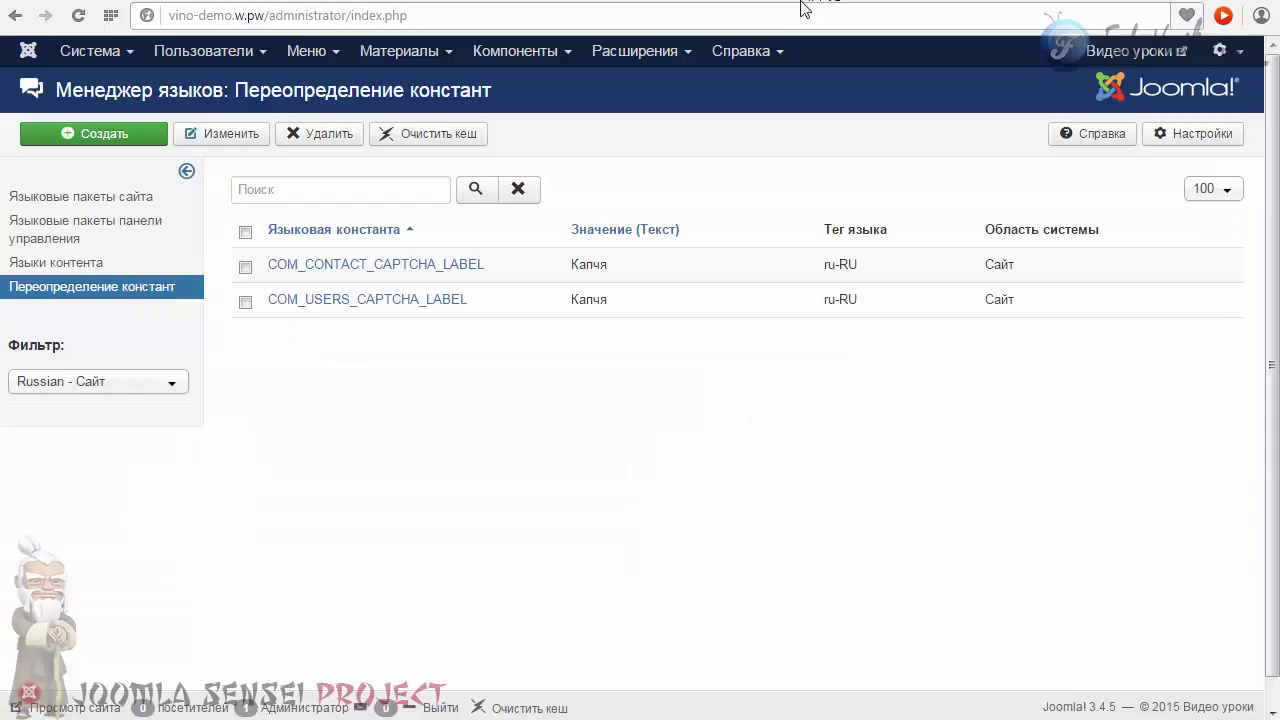
click(124, 140)
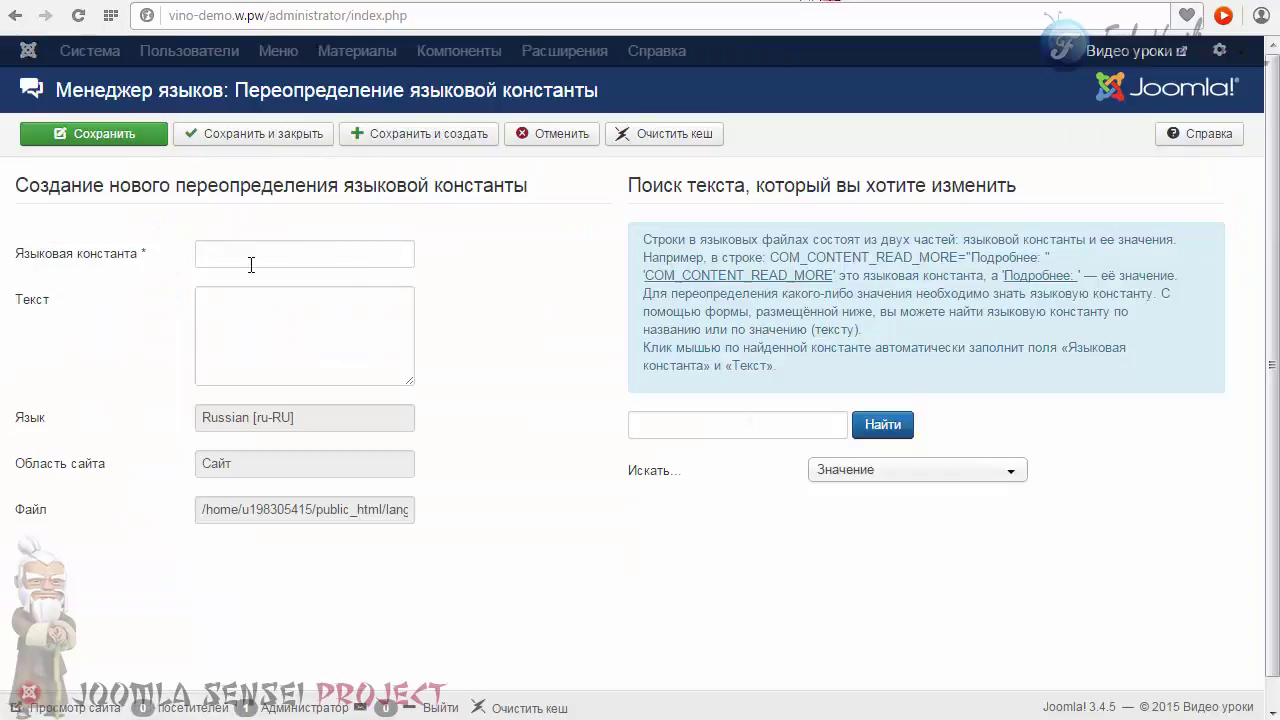
right_click(667, 426)
click(700, 454)
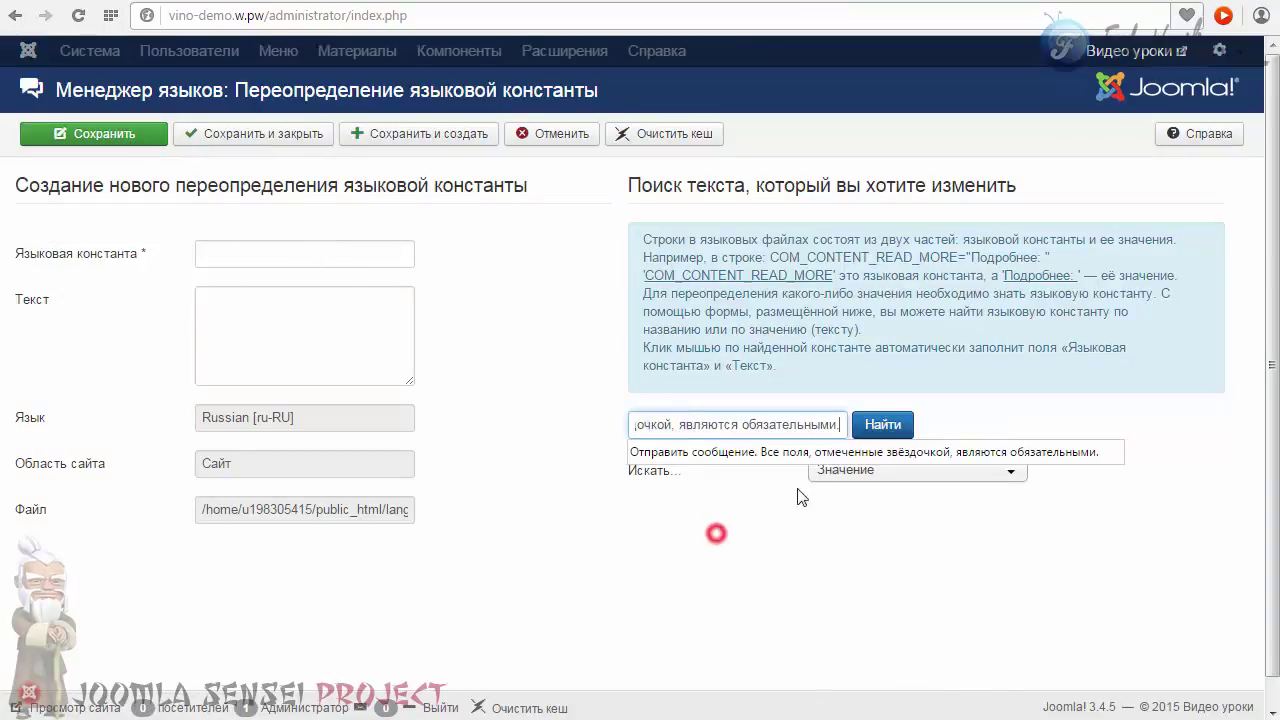
click(870, 424)
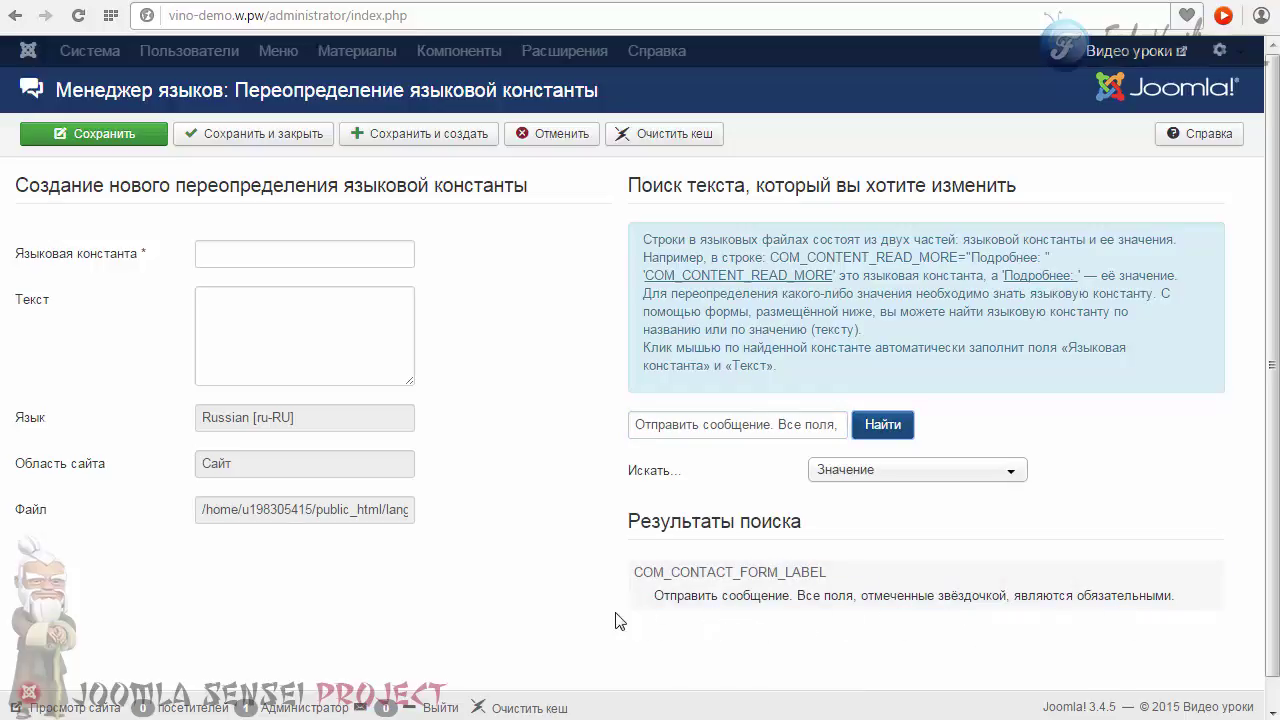
click(697, 583)
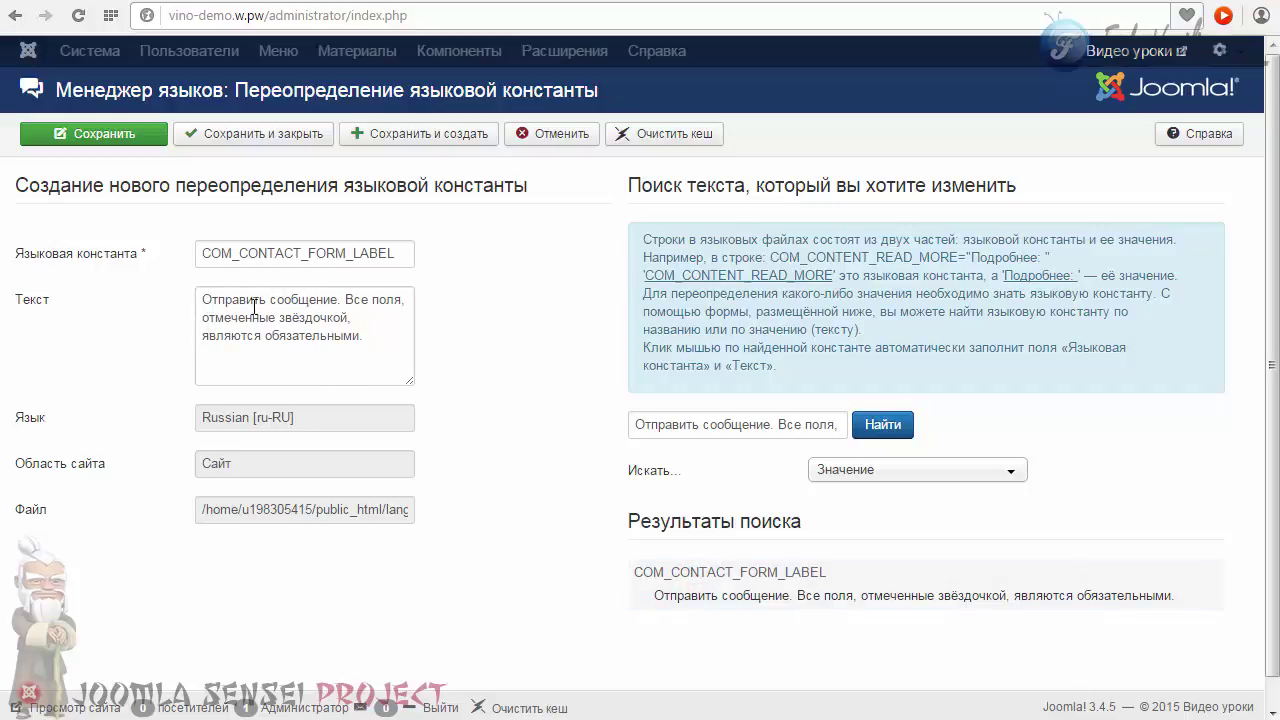
Shorten the COM_CONTACT_FORM_LABEL text to "Отправить сообщение." and save and close the override
drag(346, 299, 400, 336)
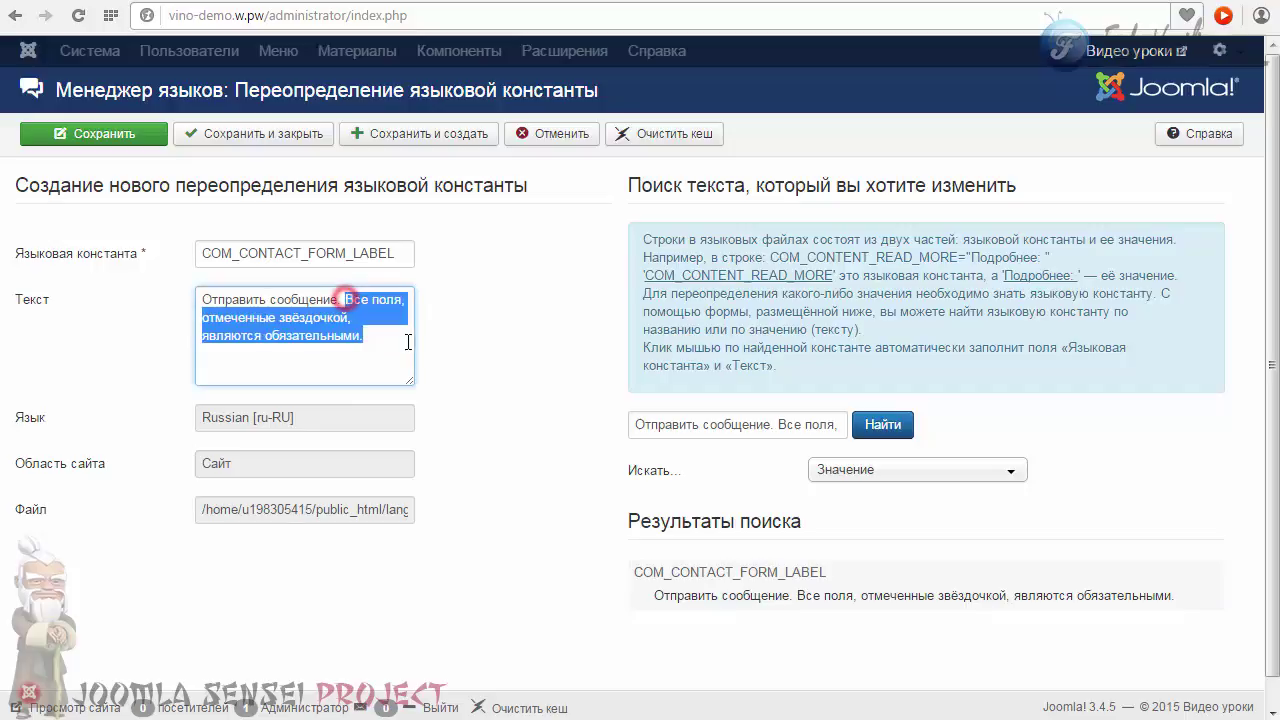
key(BackSpace)
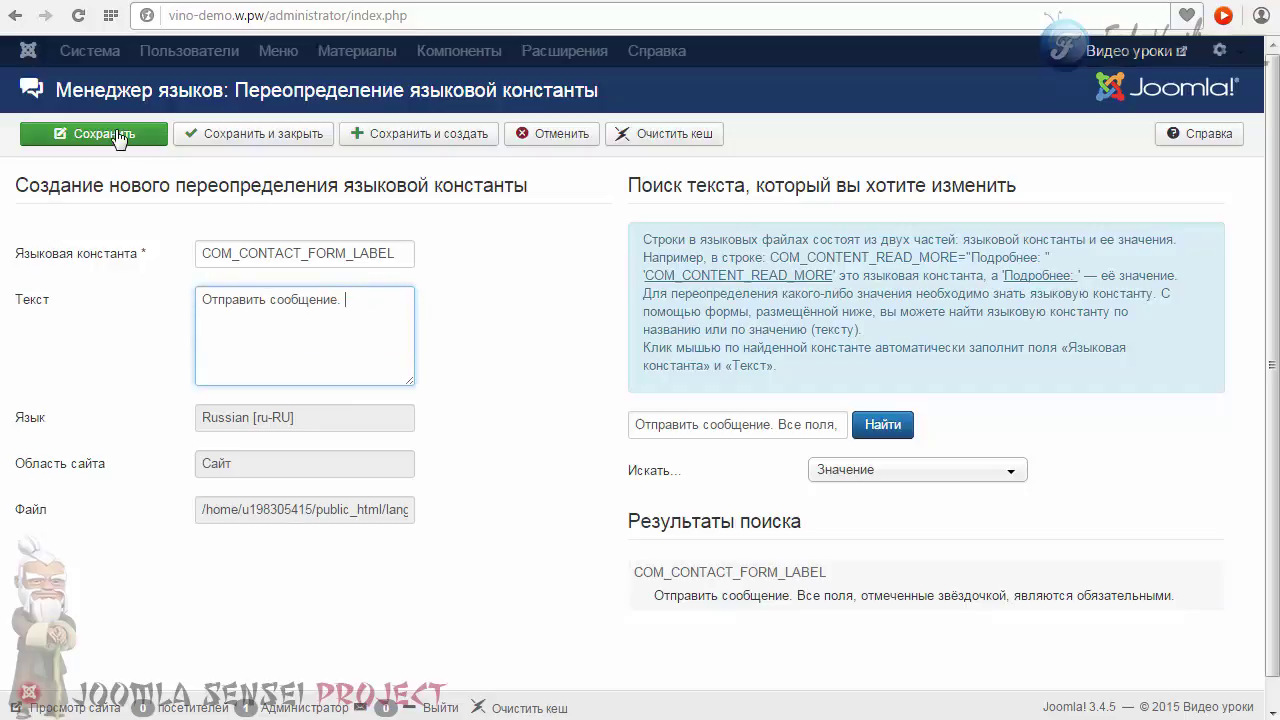
click(205, 134)
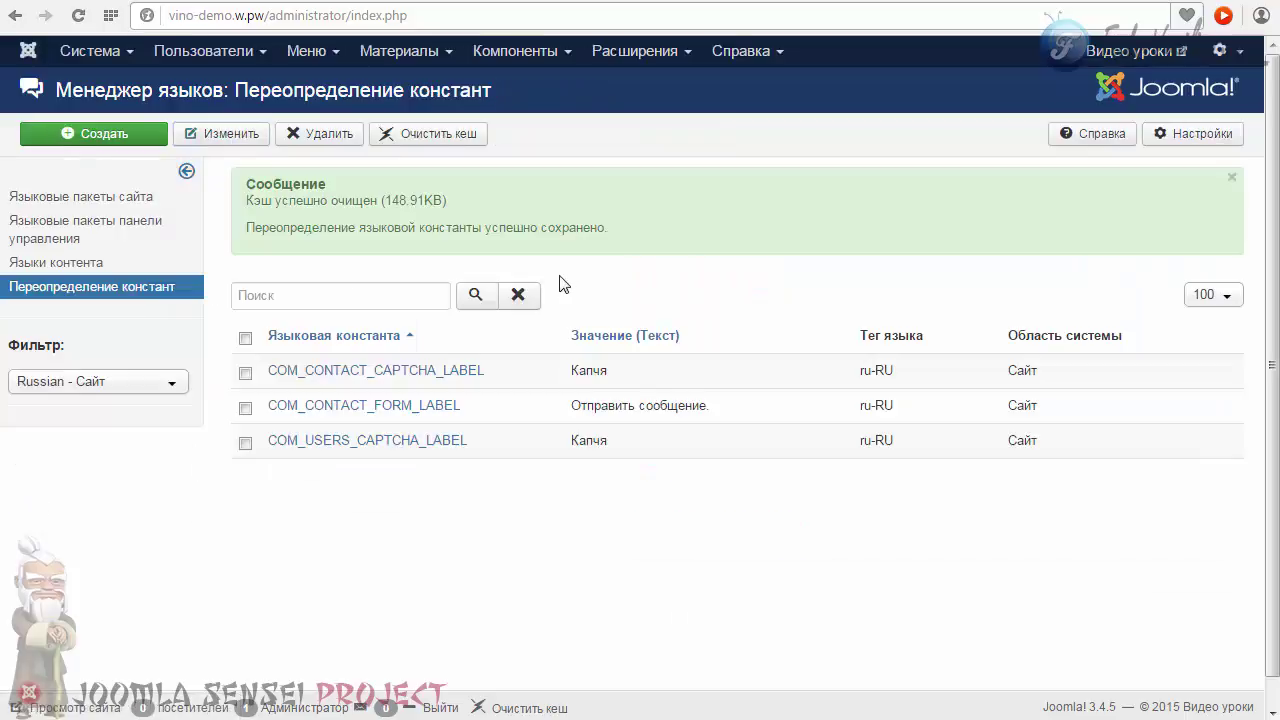
Reload the site's contact page, check the introductory text and labels of the feedback form, and return to the list of overrides
key(ctrl+Tab)
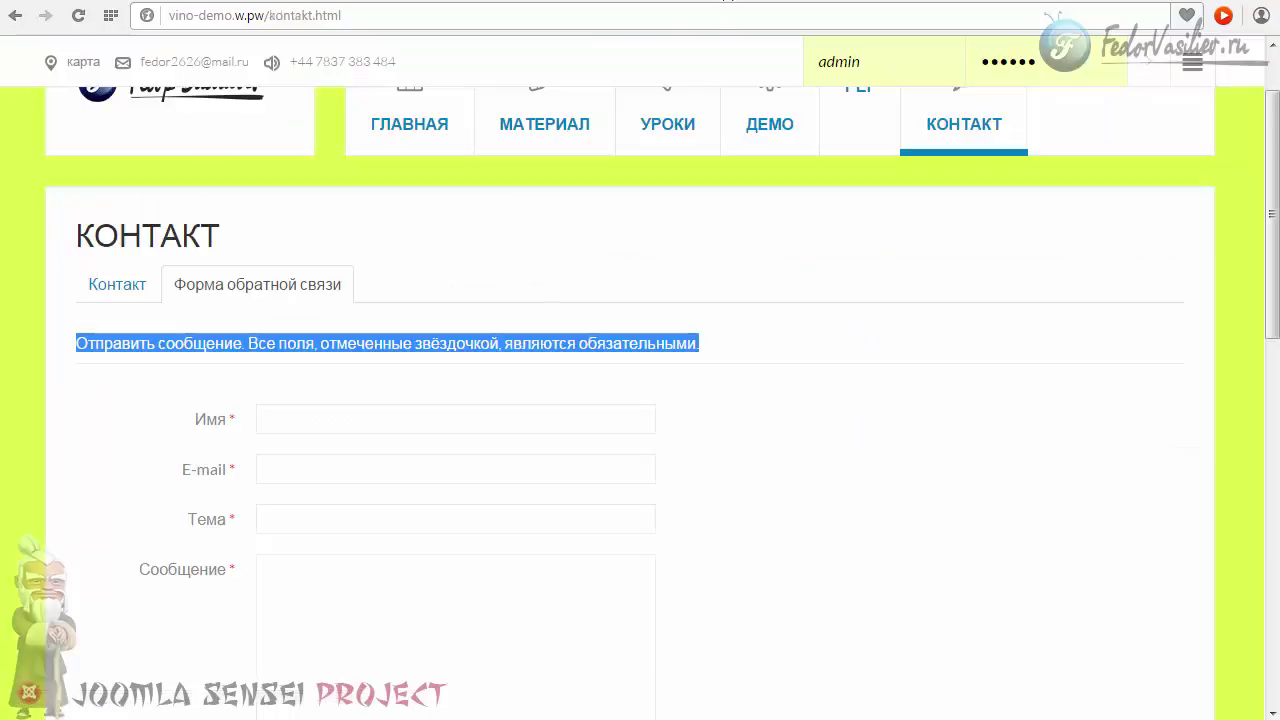
click(75, 16)
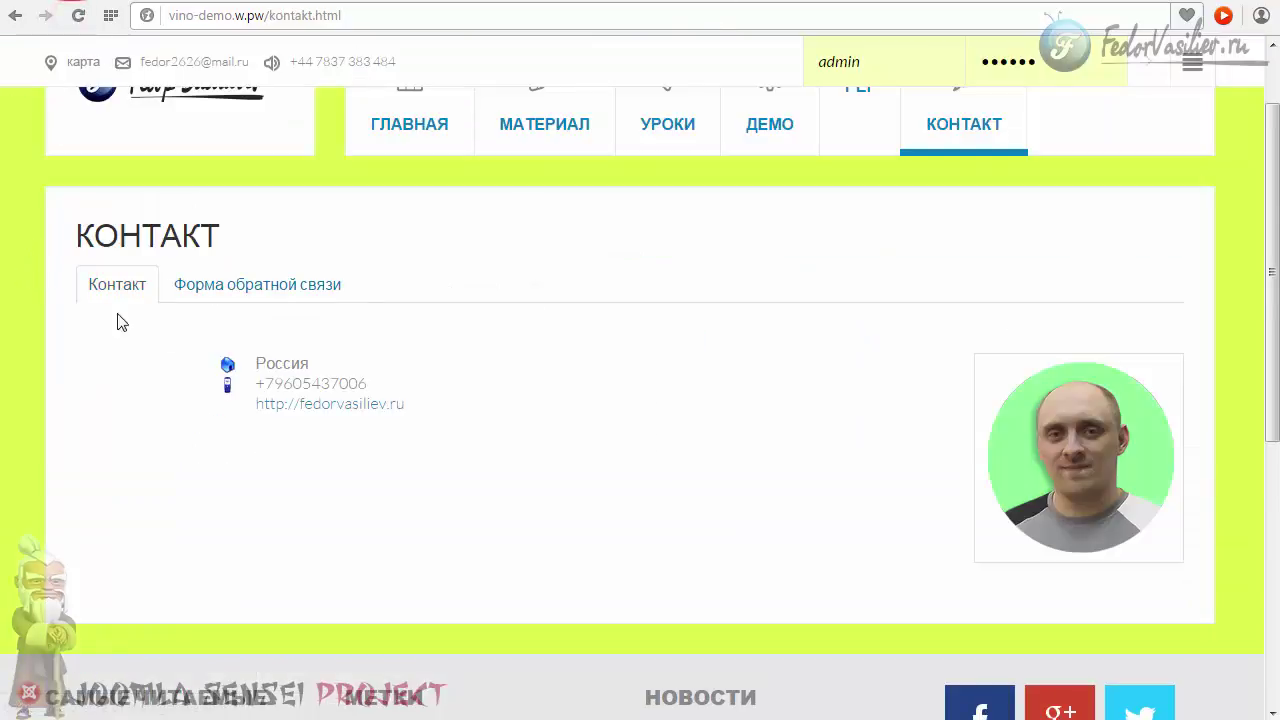
click(245, 292)
scroll(247, 302, down, 1)
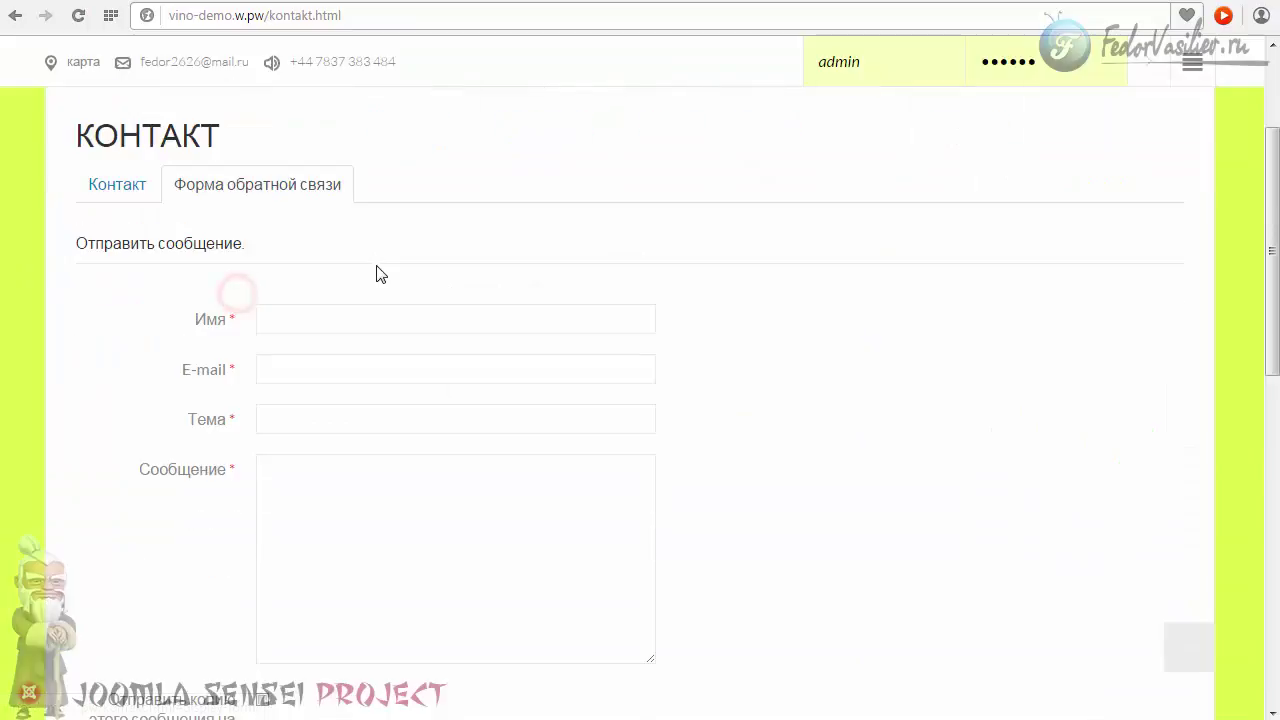
drag(246, 245, 86, 243)
click(100, 274)
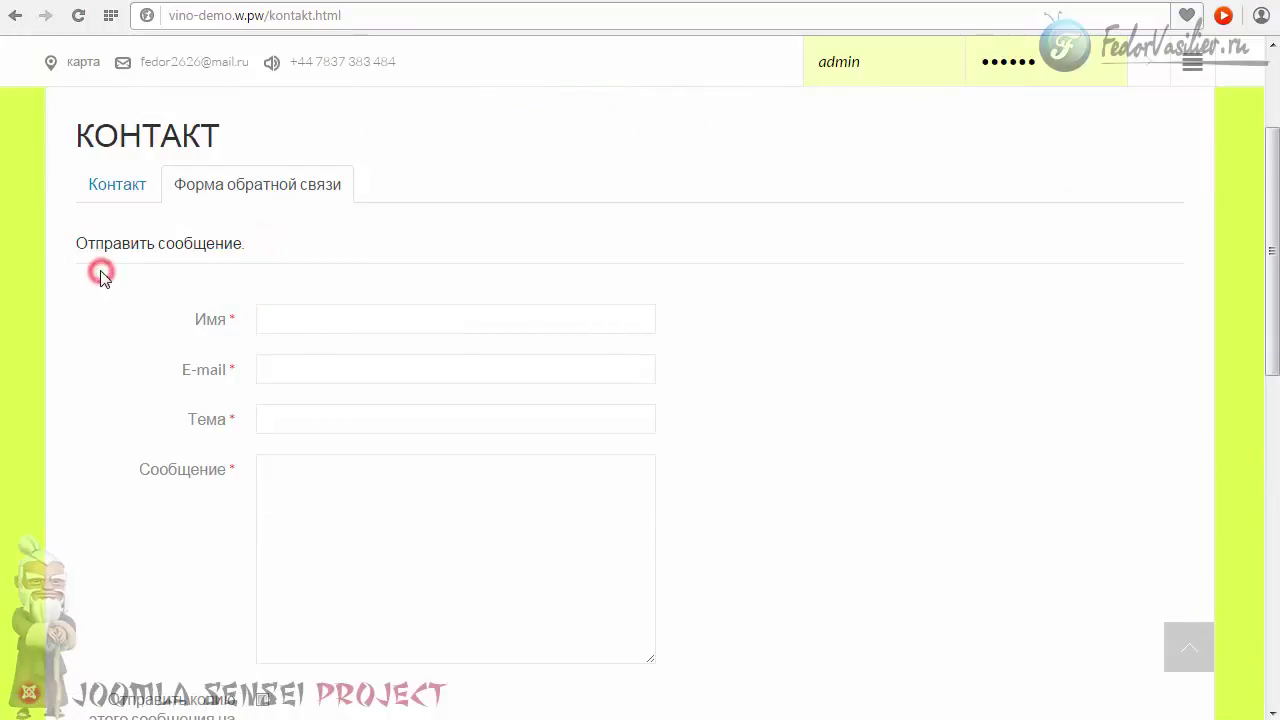
scroll(210, 281, down, 3)
scroll(234, 286, up, 2)
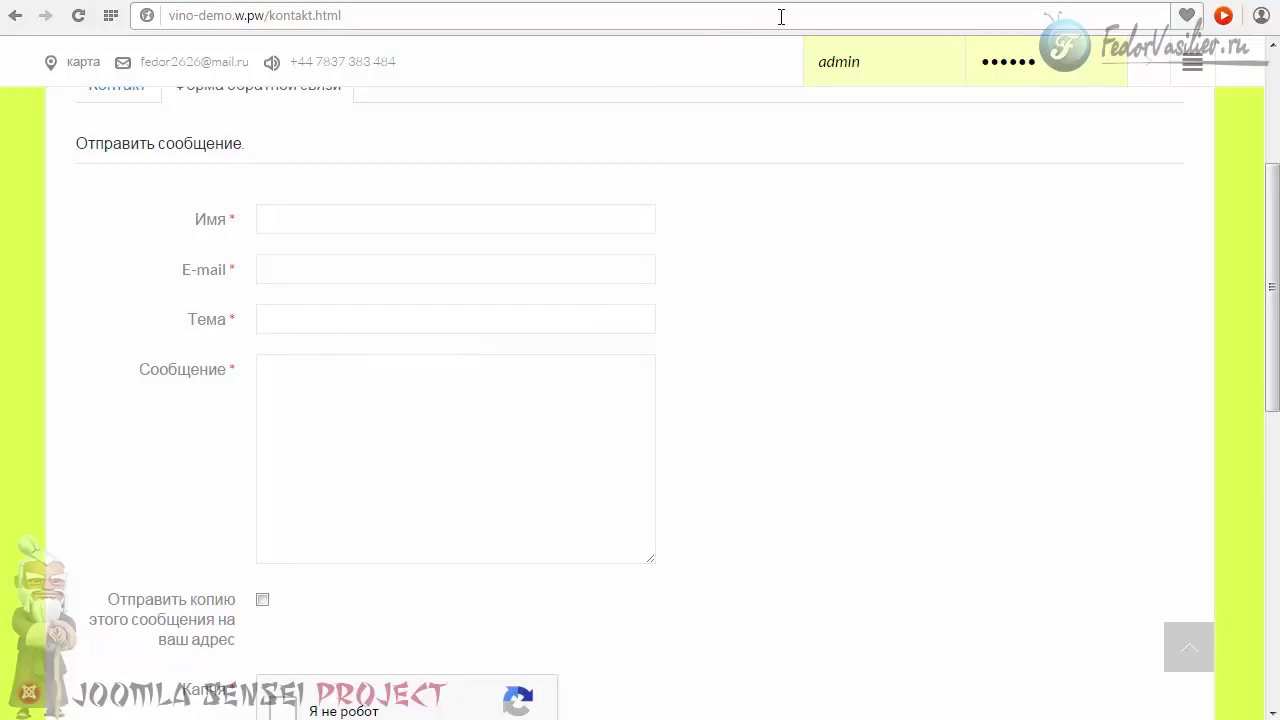
click(816, 2)
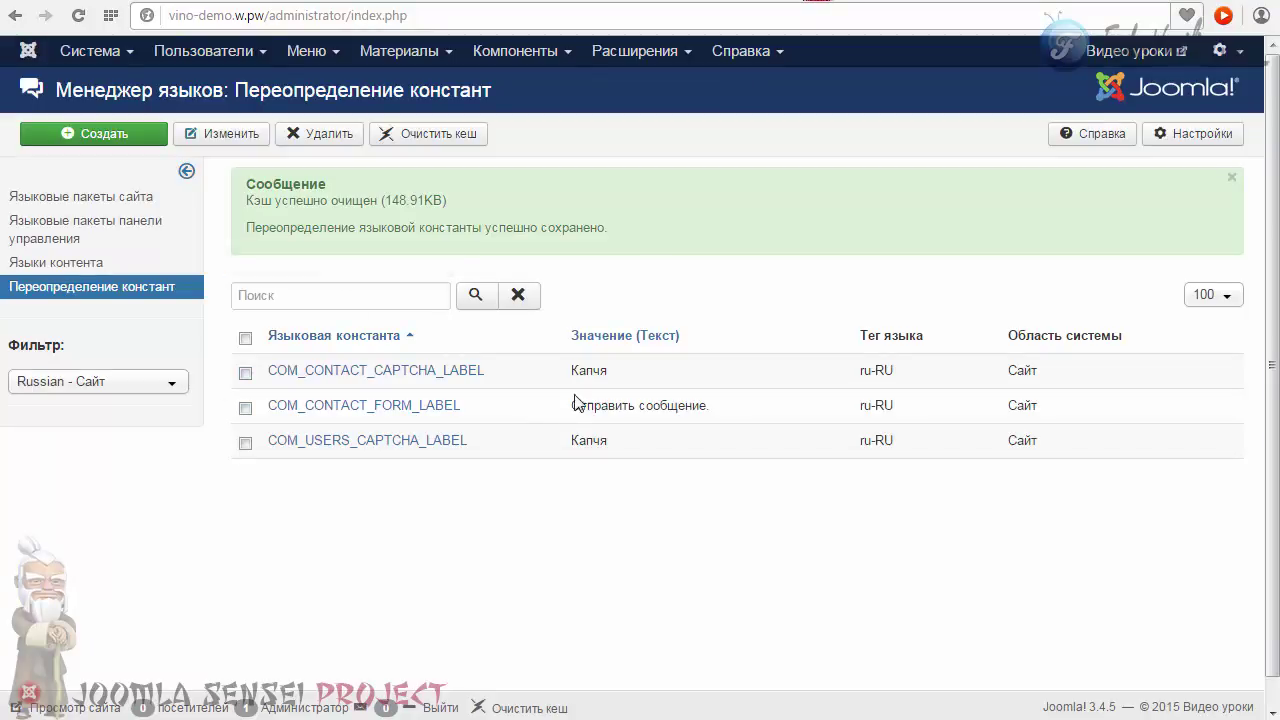